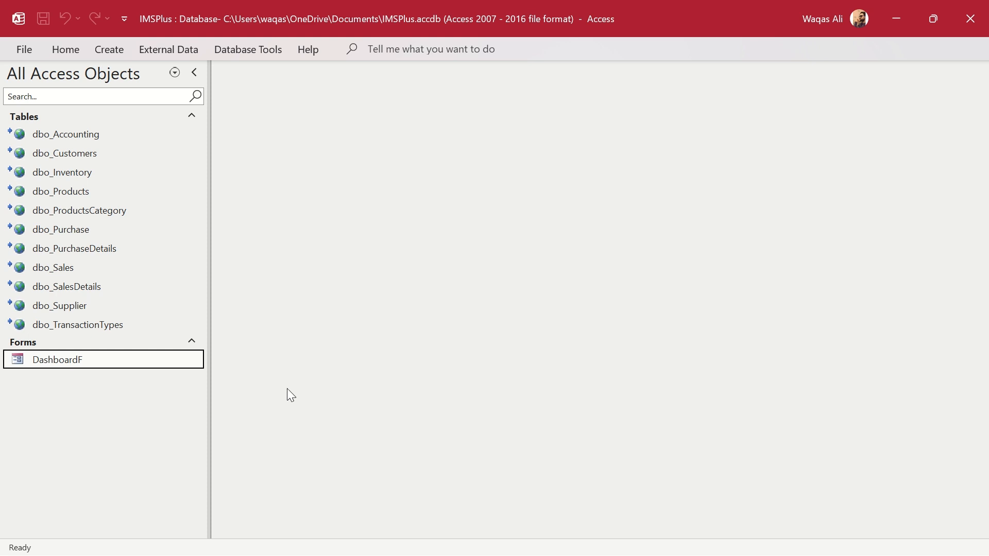
Open the DashboardF form and switch it to Design View.
{"action": "double_click", "coordinate": [51, 366]}
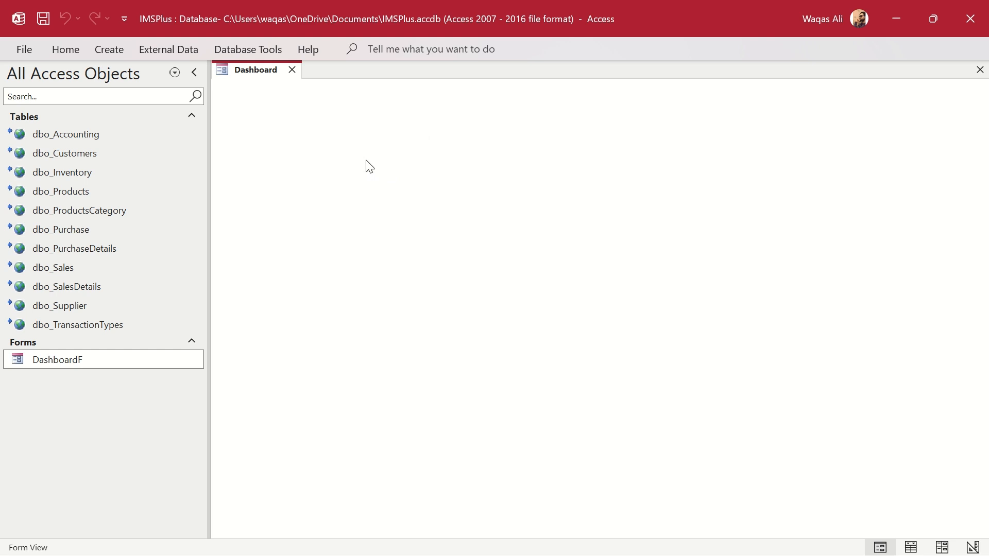
{"action": "right_click", "coordinate": [428, 190]}
{"action": "left_click", "coordinate": [471, 249]}
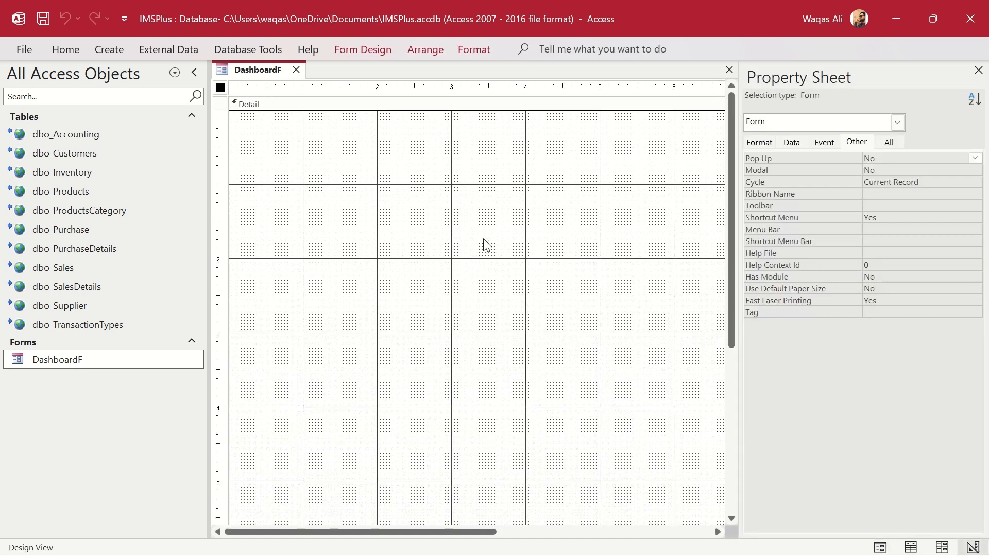
Resize the form's Detail section to about 5.5 inches high and widen the visible design area beside the property sheet.
{"action": "scroll", "coordinate": [487, 245], "scroll_direction": "down", "scroll_amount": 3}
{"action": "left_click_drag", "start_coordinate": [472, 415], "coordinate": [468, 329]}
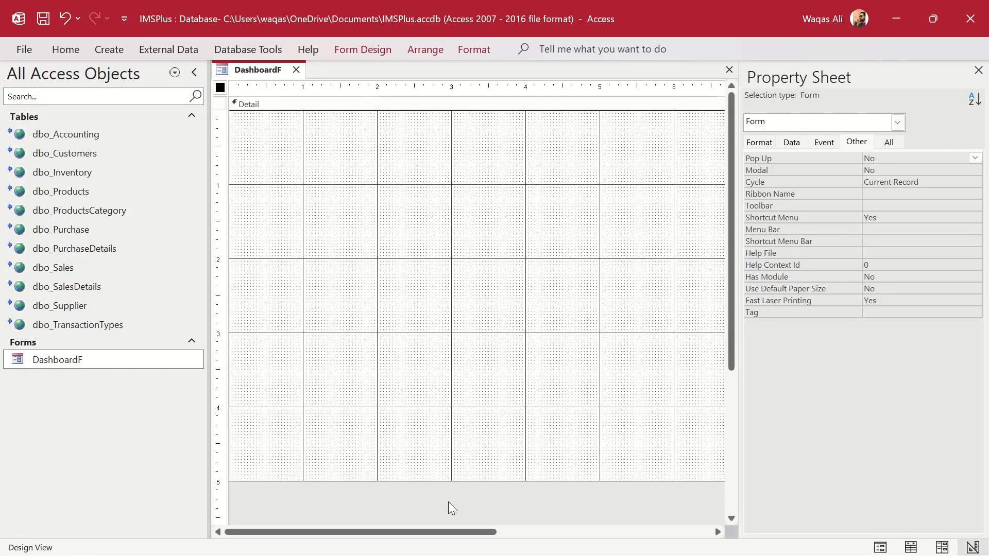
{"action": "left_click_drag", "start_coordinate": [446, 479], "coordinate": [455, 517]}
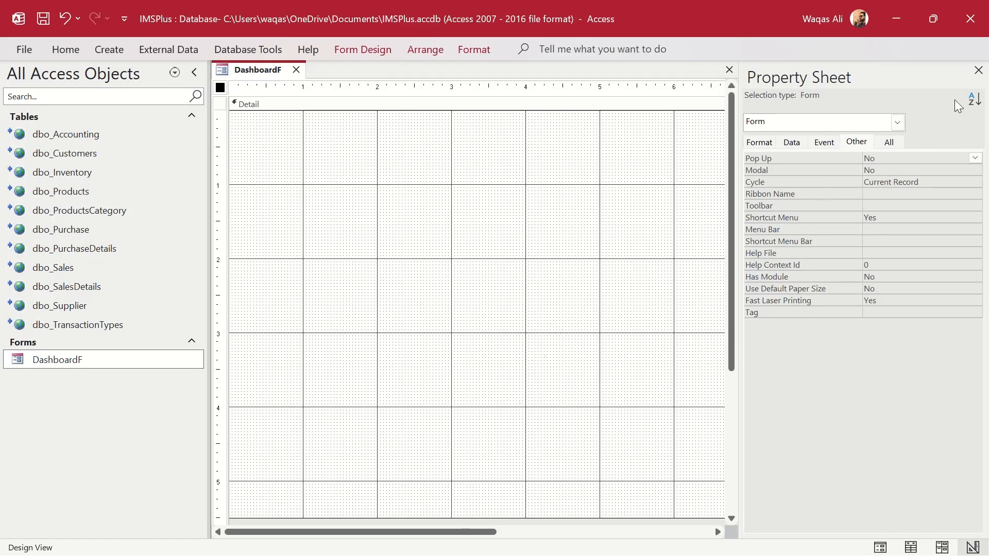
{"action": "left_click_drag", "start_coordinate": [736, 180], "coordinate": [824, 179]}
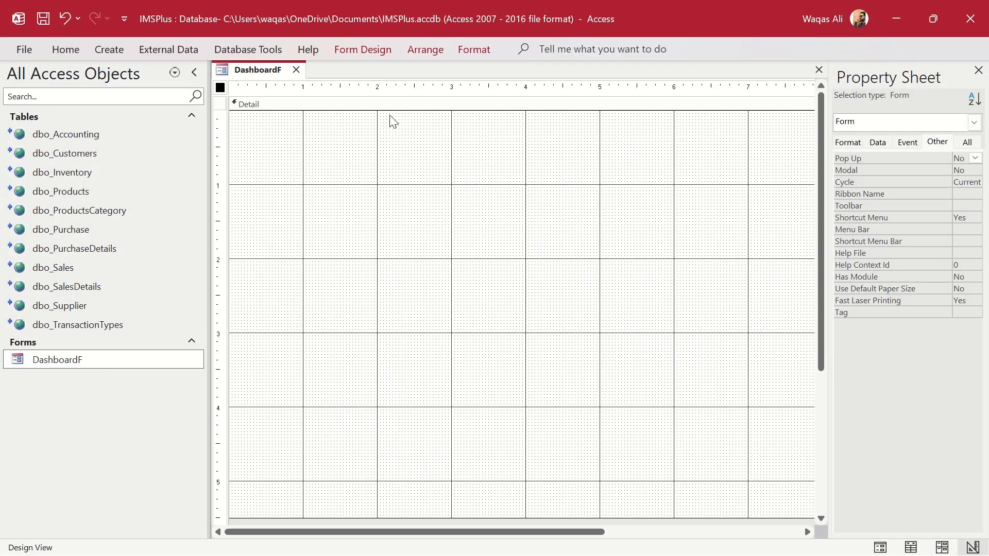
Draw a rectangle about 2.1 inches wide and 5.5 inches high along the left edge of the Detail section.
{"action": "left_click", "coordinate": [368, 54]}
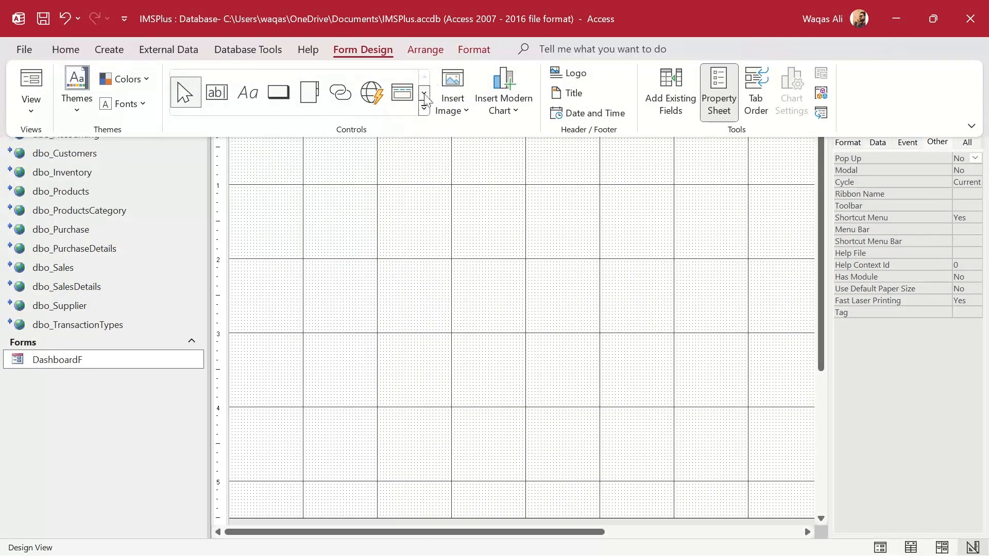
{"action": "left_click", "coordinate": [425, 95]}
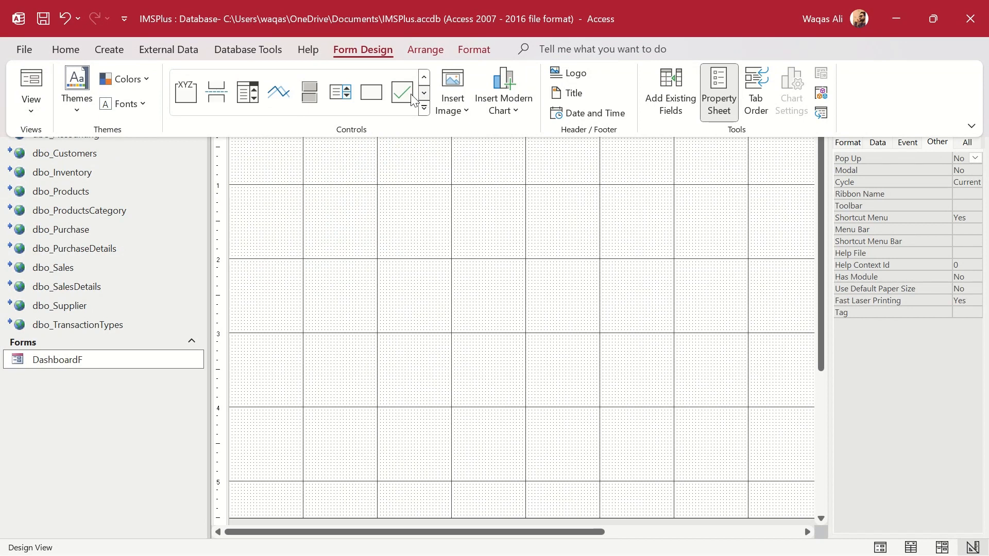
{"action": "left_click", "coordinate": [366, 94]}
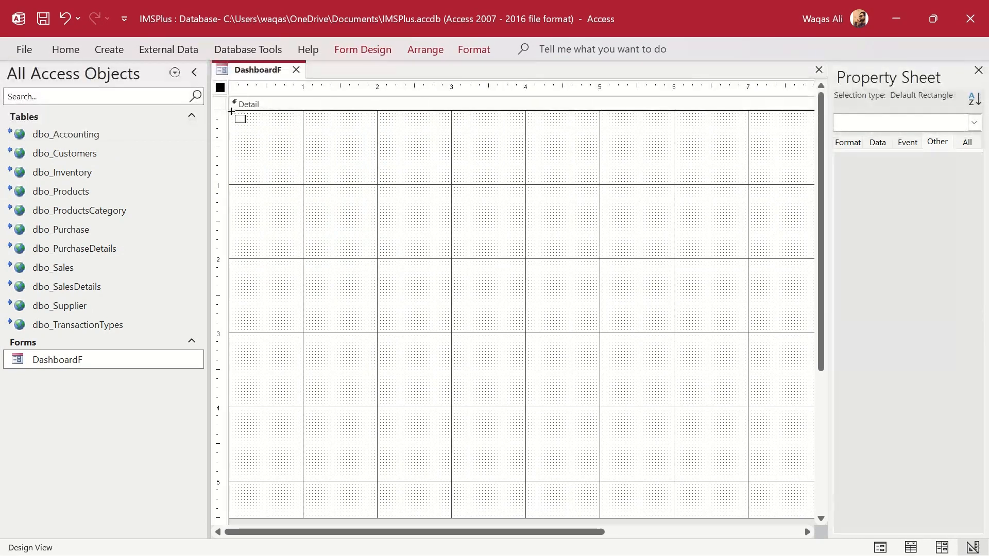
{"action": "left_click_drag", "start_coordinate": [229, 111], "coordinate": [387, 496]}
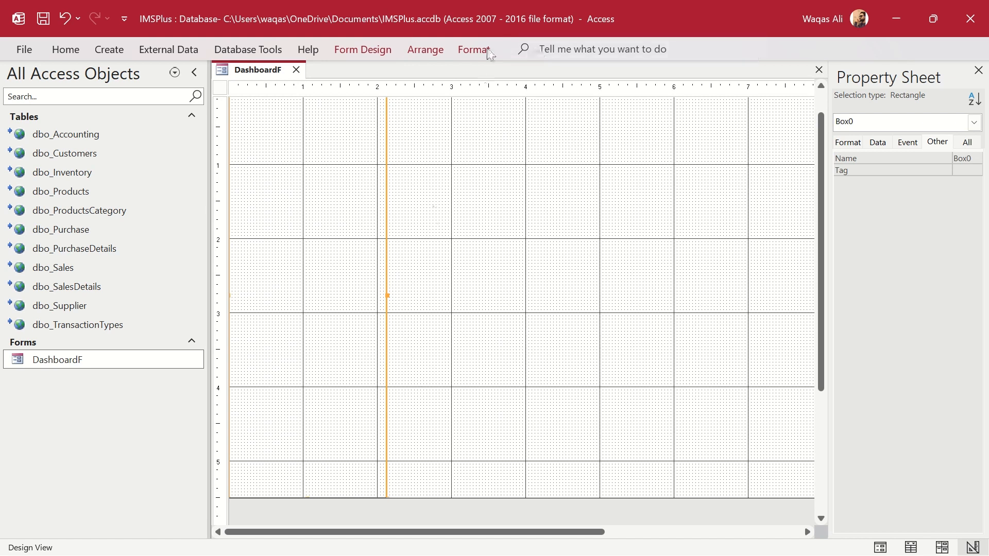
Fill the rectangle with the light blue Accent 5, Lighter 80% color and make its outline transparent.
{"action": "left_click", "coordinate": [465, 56]}
{"action": "left_click", "coordinate": [724, 72]}
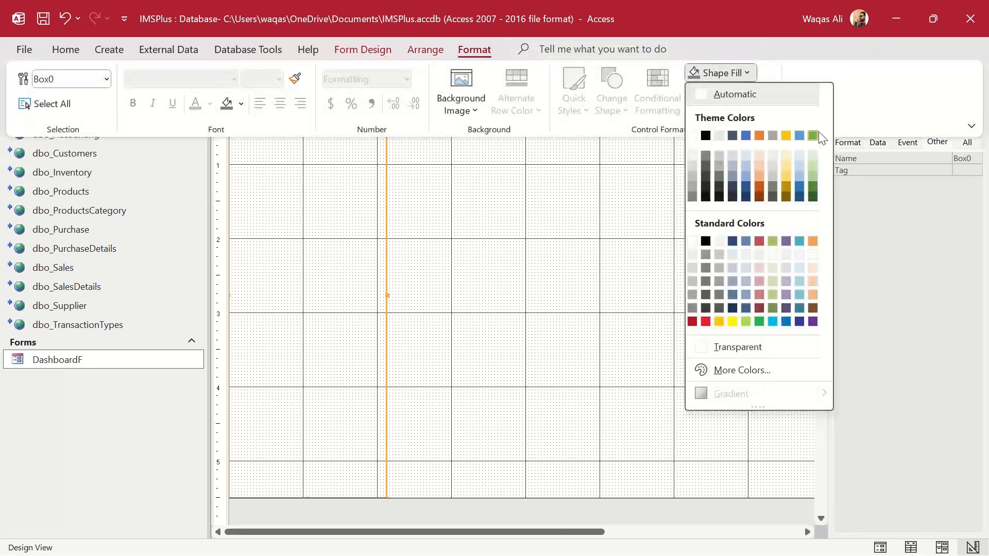
{"action": "left_click", "coordinate": [799, 157]}
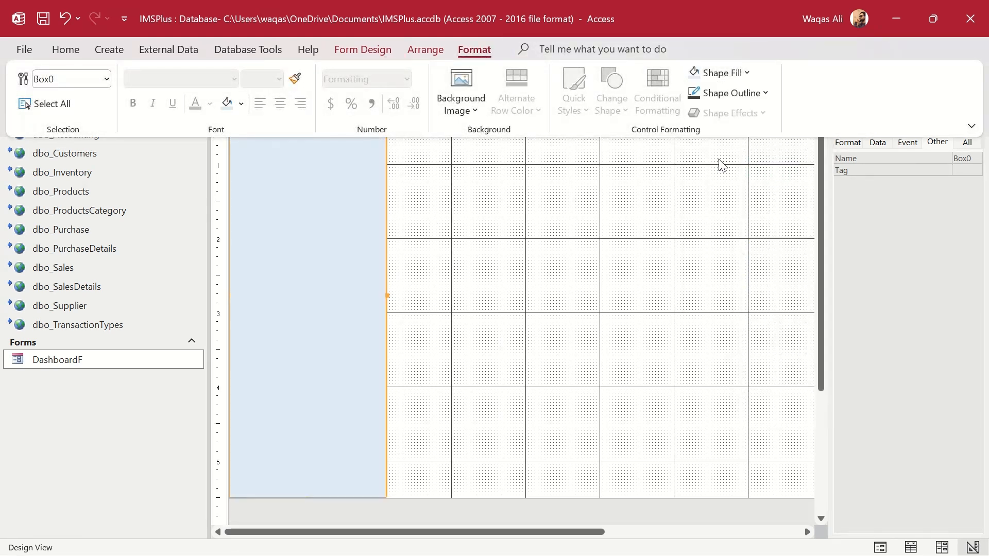
{"action": "left_click", "coordinate": [714, 94]}
{"action": "left_click", "coordinate": [746, 410]}
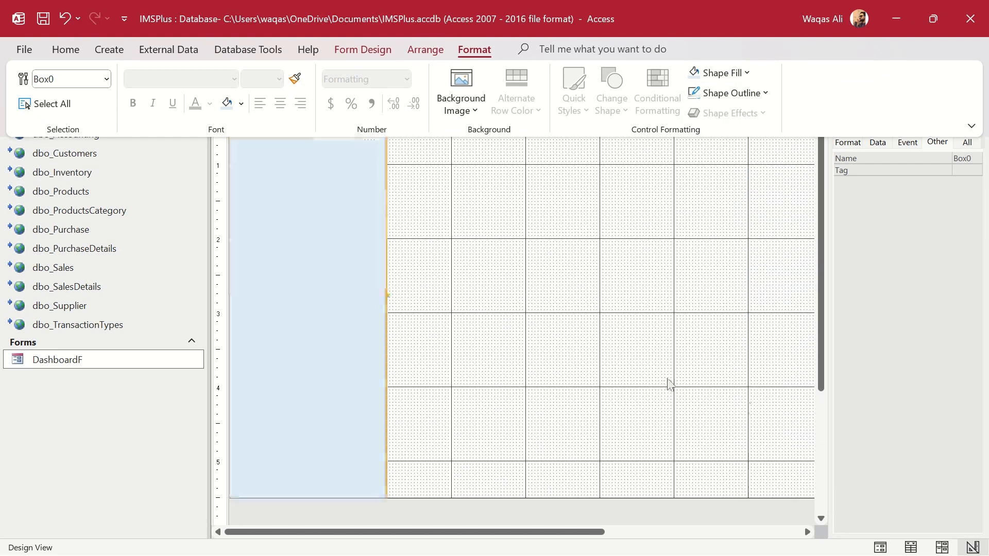
{"action": "left_click", "coordinate": [529, 259]}
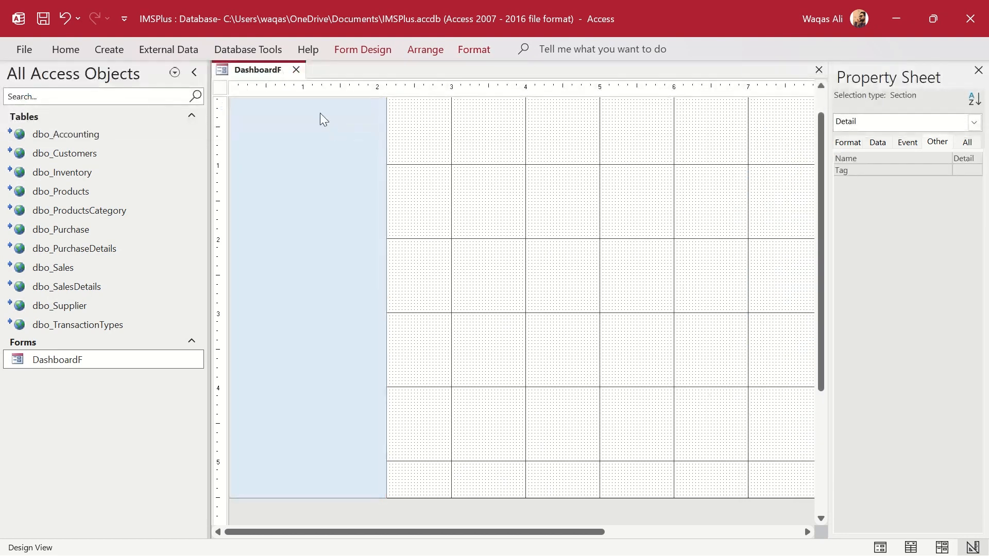
Check the form in Form View, return to Design View and set the blue rectangle's Vertical Anchor to Both.
{"action": "right_click", "coordinate": [265, 75]}
{"action": "left_click", "coordinate": [320, 153]}
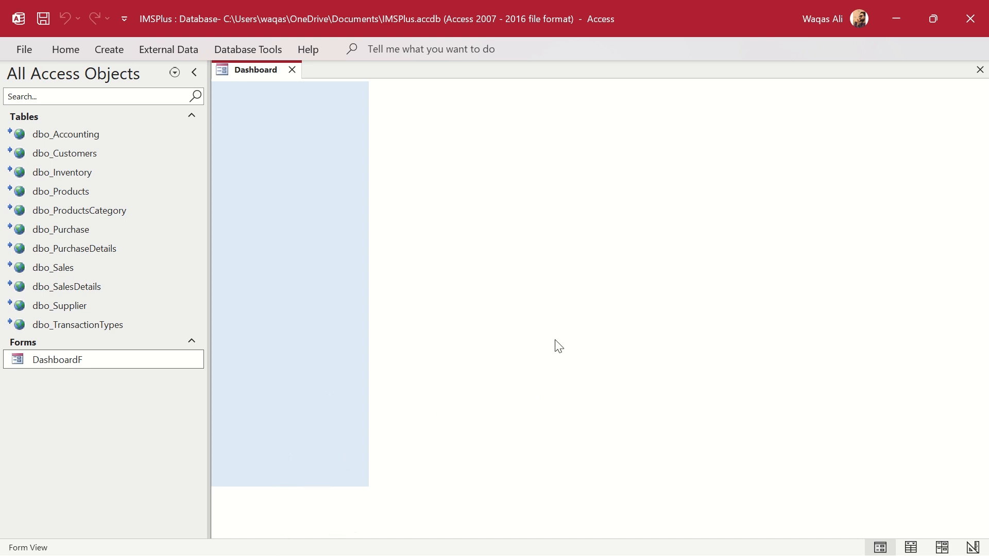
{"action": "right_click", "coordinate": [564, 253]}
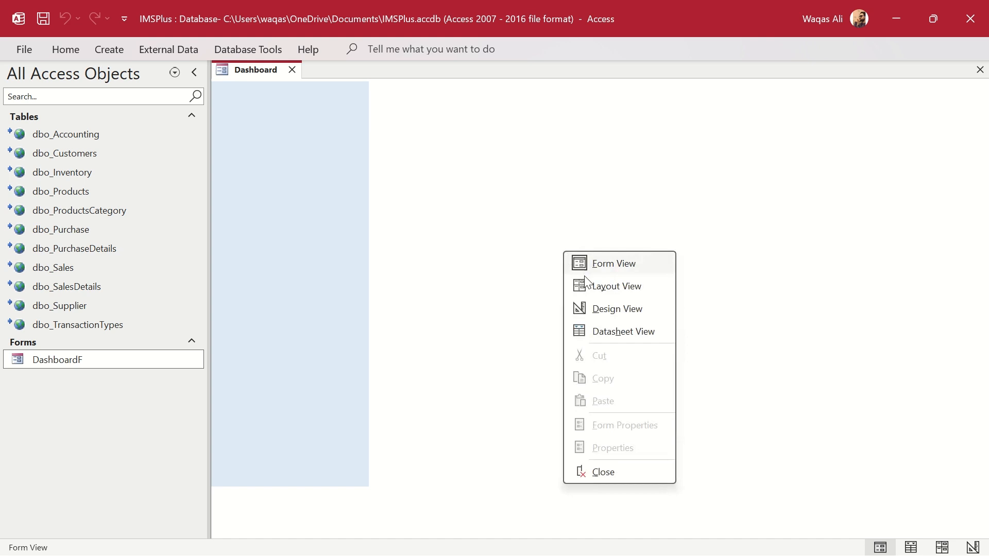
{"action": "left_click", "coordinate": [599, 309]}
{"action": "left_click", "coordinate": [353, 319]}
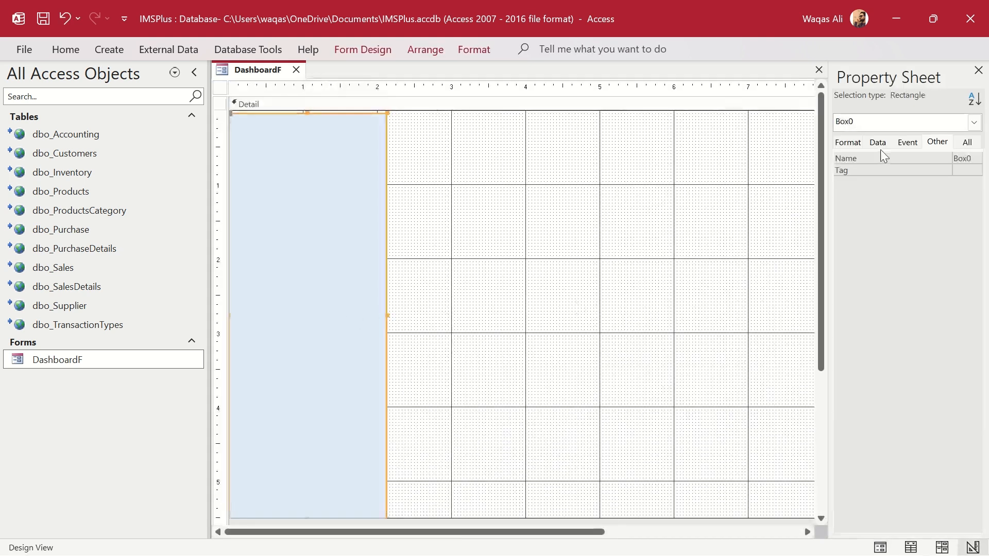
{"action": "left_click", "coordinate": [848, 143]}
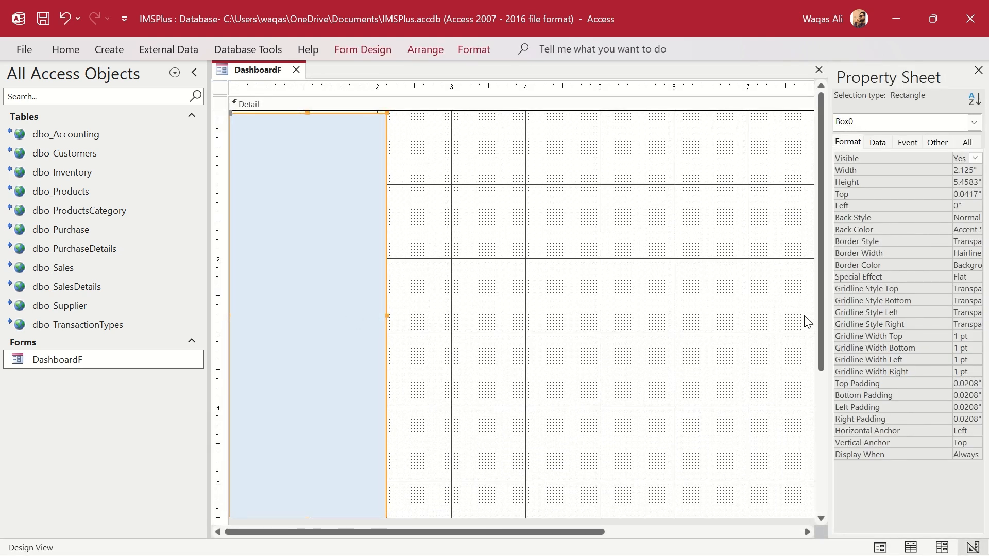
{"action": "left_click_drag", "start_coordinate": [830, 322], "coordinate": [773, 320]}
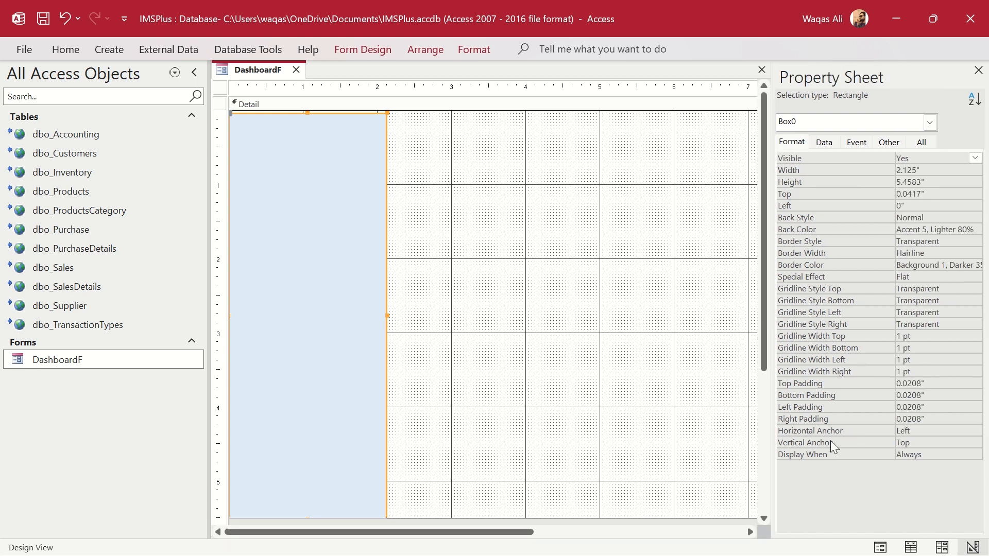
{"action": "left_click", "coordinate": [943, 444]}
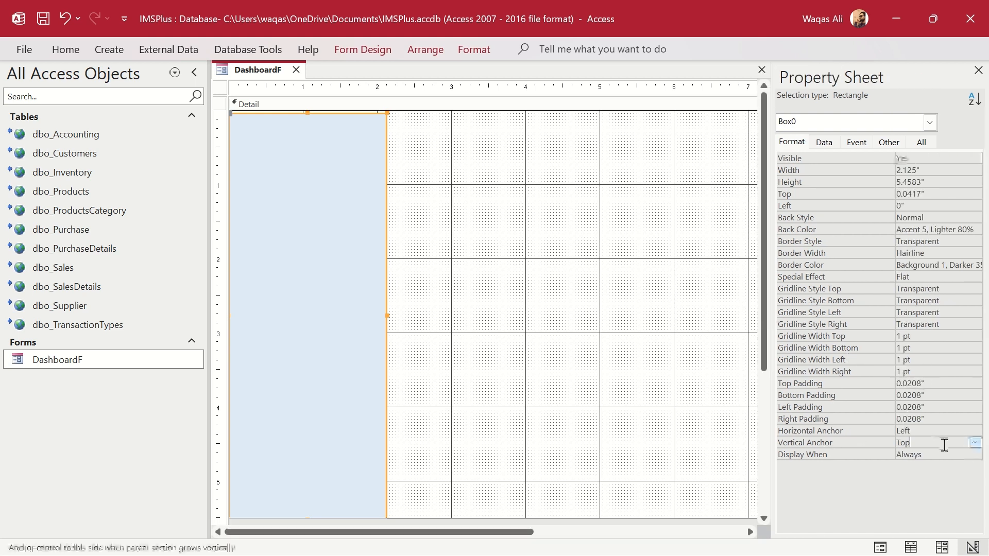
{"action": "left_click", "coordinate": [976, 444]}
{"action": "left_click", "coordinate": [951, 484]}
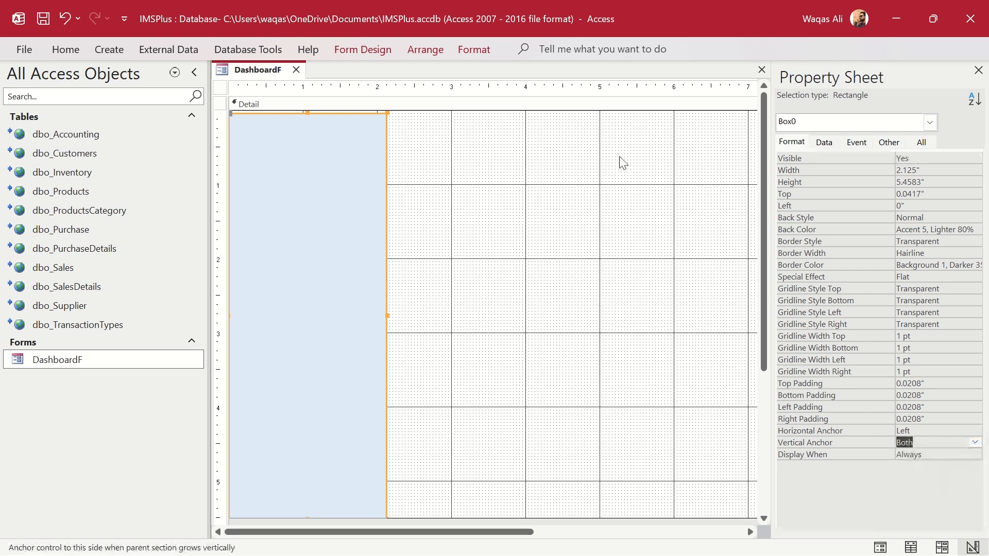
Move the blue rectangle to the top of the Detail section, stretch its height to 5.5 inches and show it in Form View.
{"action": "right_click", "coordinate": [257, 69]}
{"action": "left_click", "coordinate": [266, 76]}
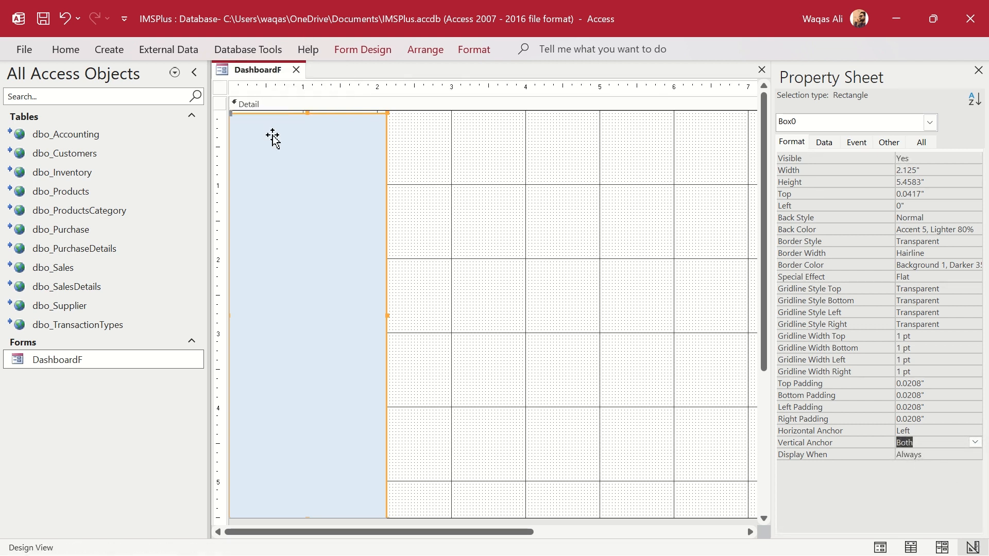
{"action": "left_click_drag", "start_coordinate": [273, 138], "coordinate": [271, 135]}
{"action": "scroll", "coordinate": [432, 299], "scroll_direction": "down", "scroll_amount": 3}
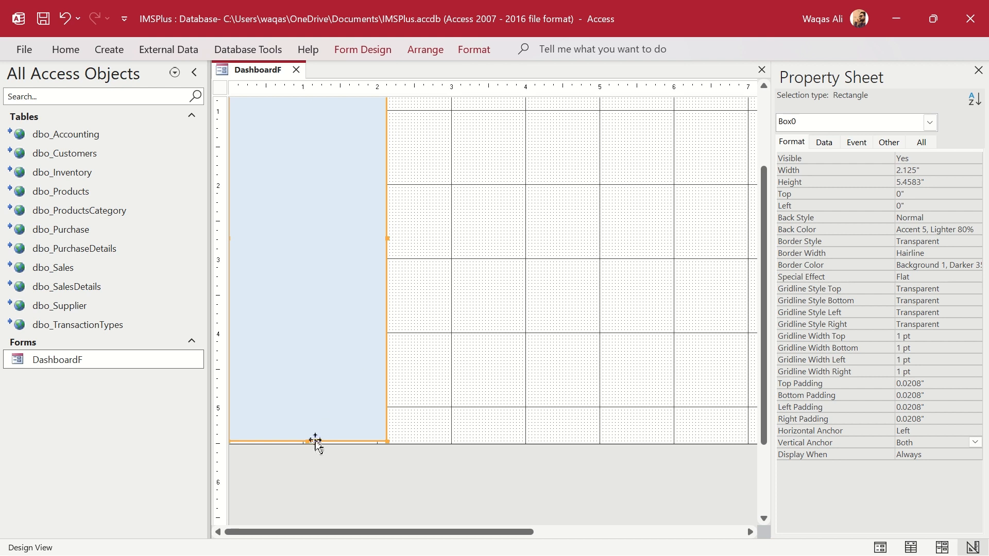
{"action": "left_click_drag", "start_coordinate": [315, 442], "coordinate": [305, 444]}
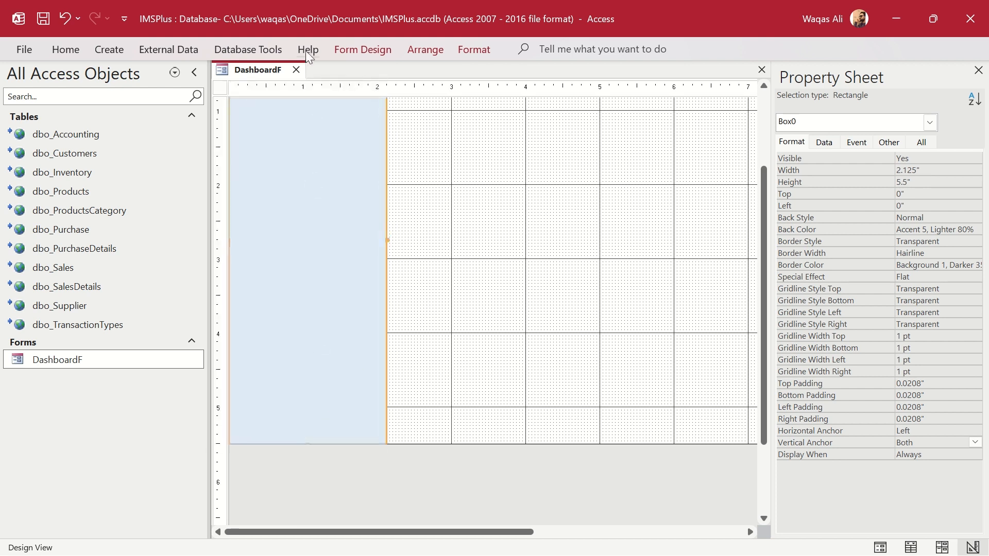
{"action": "right_click", "coordinate": [235, 70]}
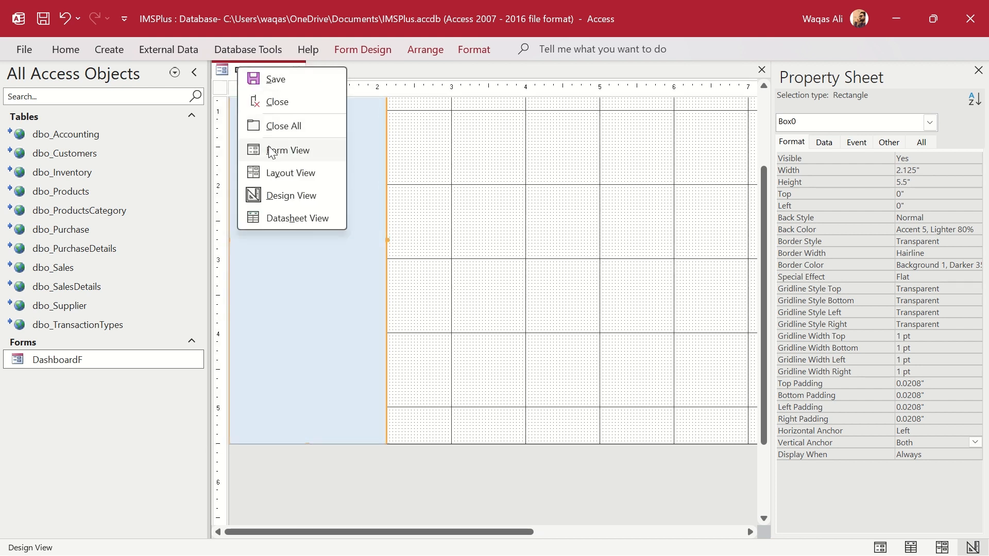
{"action": "left_click", "coordinate": [271, 147]}
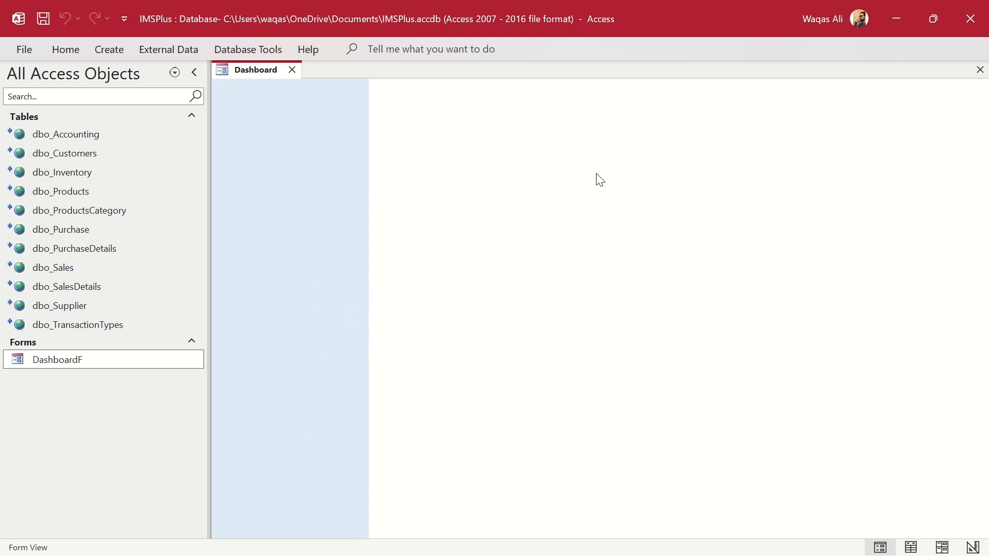
Return to Design View and add a command button in the upper part of the blue rectangle, without using the wizard.
{"action": "right_click", "coordinate": [503, 199]}
{"action": "left_click", "coordinate": [412, 225]}
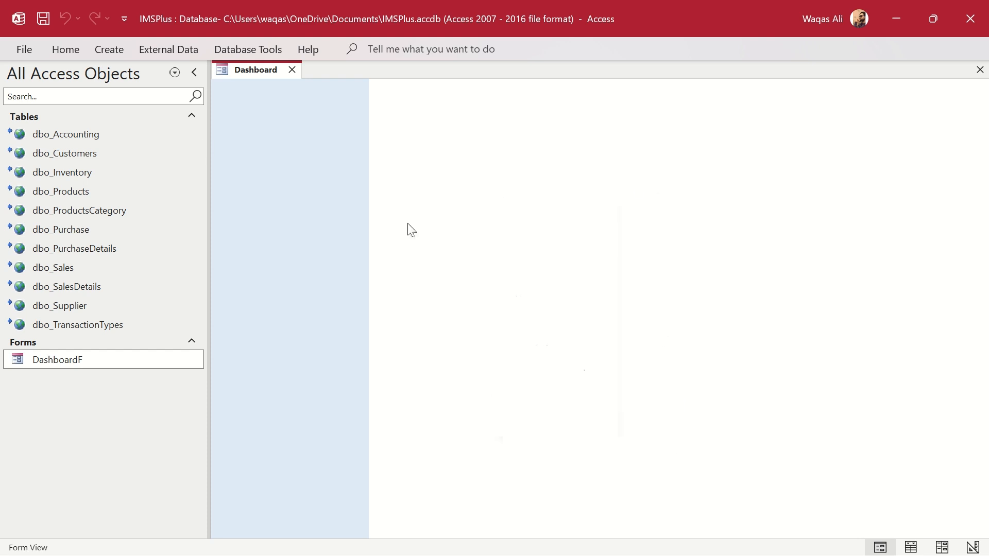
{"action": "right_click", "coordinate": [491, 275]}
{"action": "left_click", "coordinate": [523, 330]}
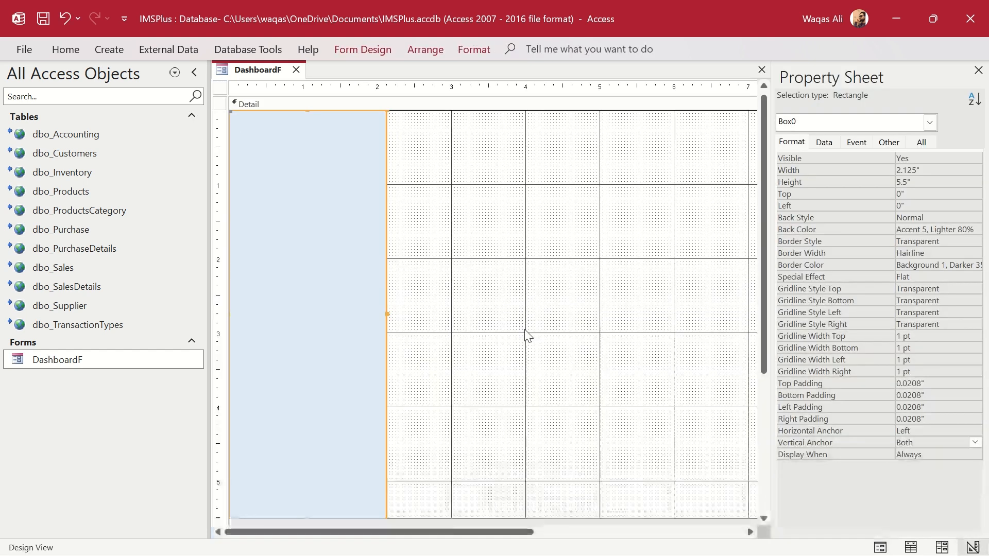
{"action": "left_click", "coordinate": [360, 51]}
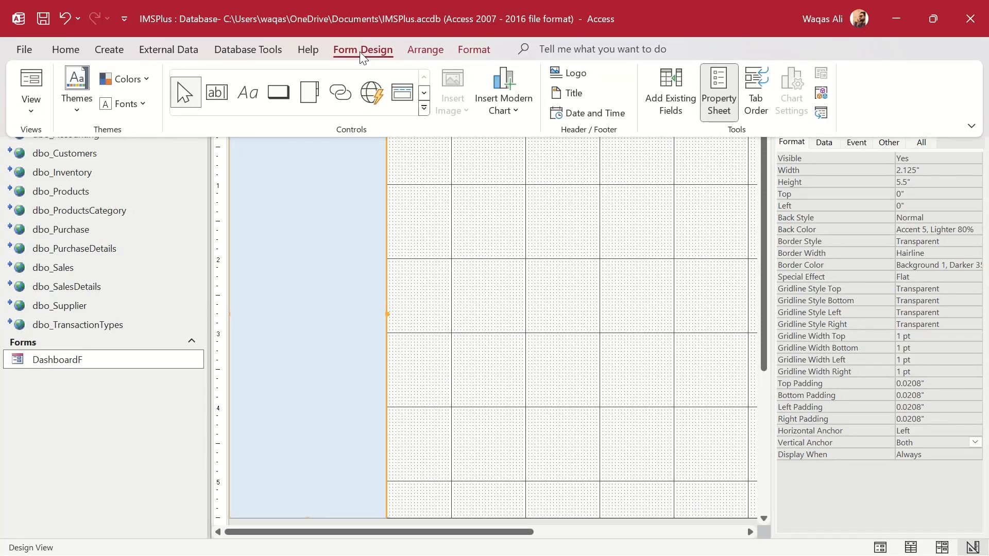
{"action": "left_click", "coordinate": [286, 95]}
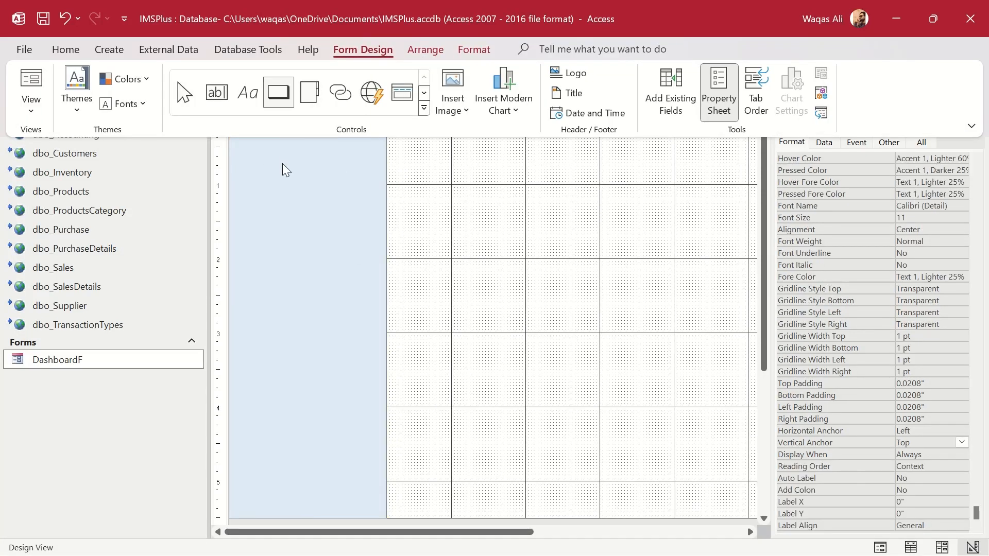
{"action": "left_click", "coordinate": [243, 146]}
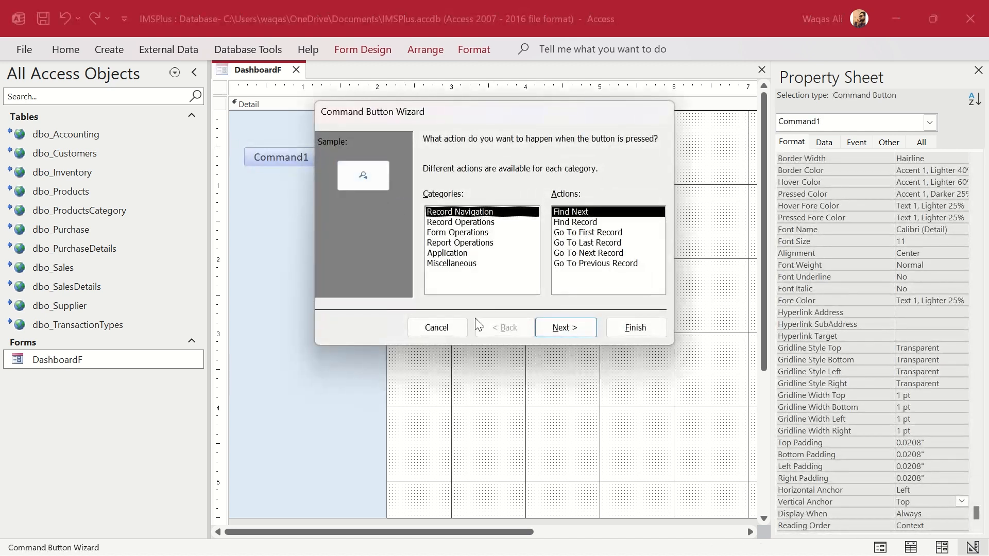
{"action": "left_click", "coordinate": [434, 327]}
Change the command button's caption to Manage Customers.
{"action": "double_click", "coordinate": [298, 157]}
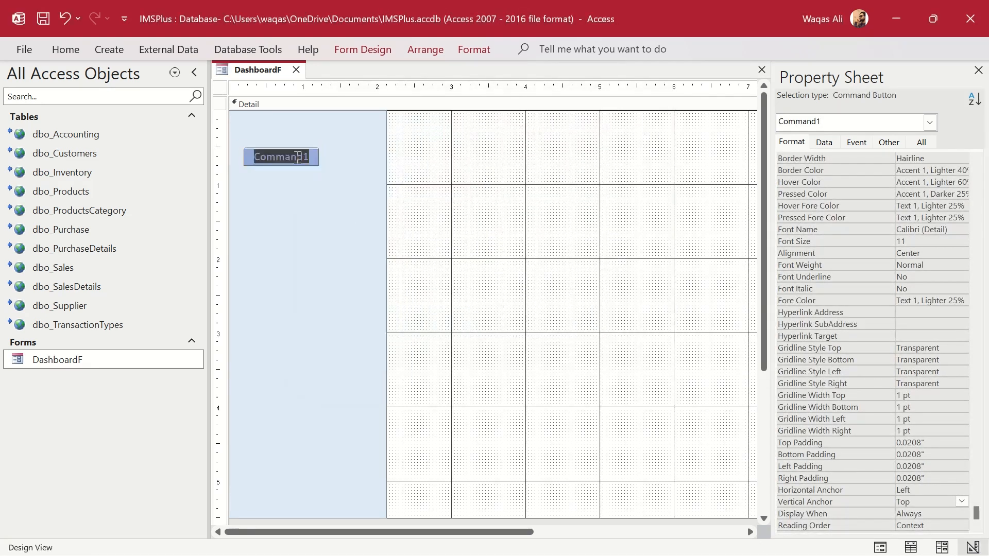
{"action": "type", "text": "Newa"}
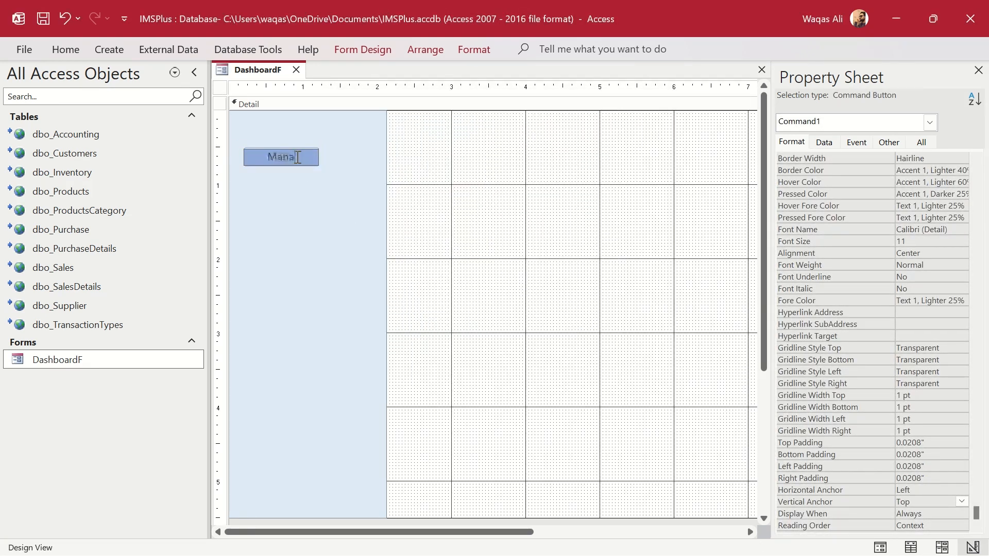
{"action": "type", "text": "ge Customers"}
{"action": "left_click", "coordinate": [266, 146]}
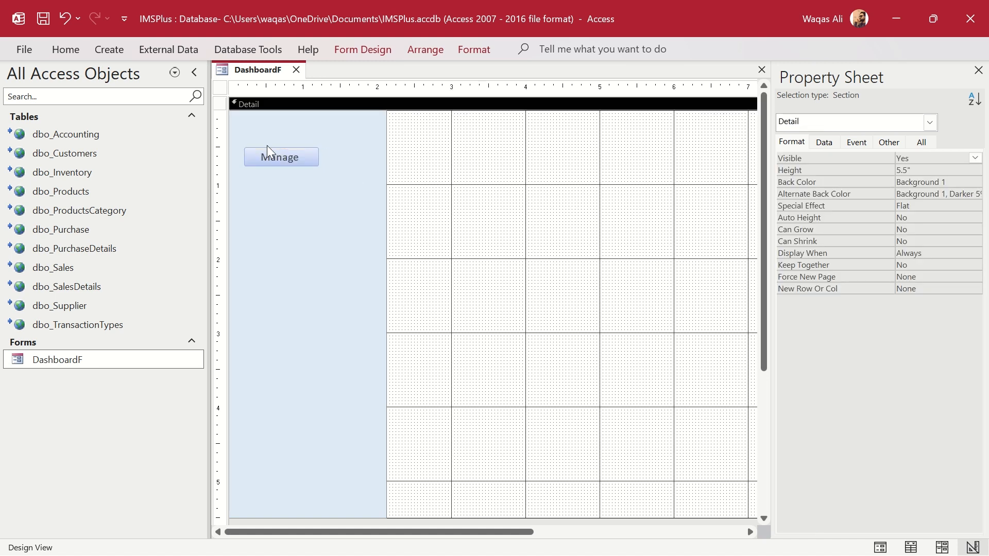
Widen the Manage Customers button on both sides so it spans the full width of the blue rectangle.
{"action": "left_click", "coordinate": [269, 155]}
{"action": "left_click_drag", "start_coordinate": [319, 156], "coordinate": [387, 157]}
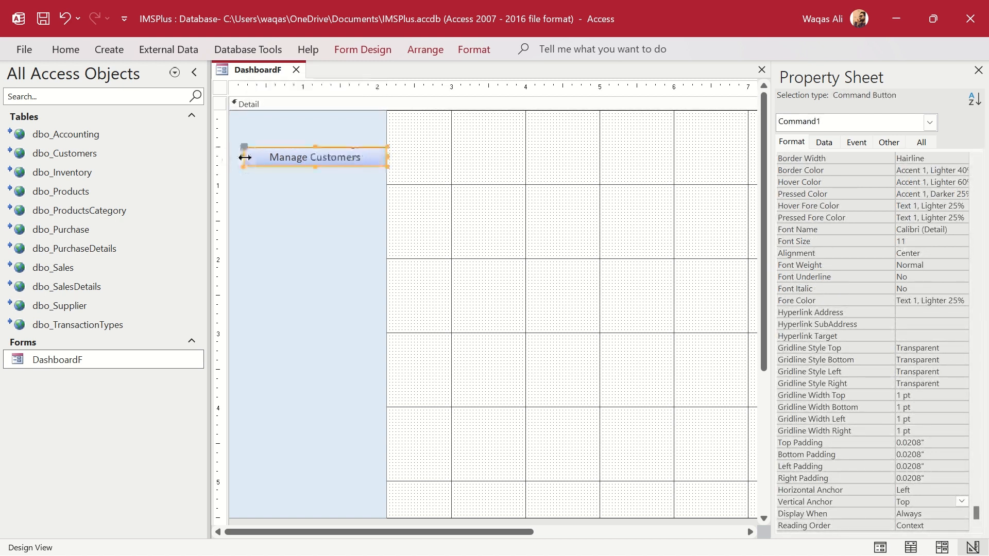
{"action": "left_click_drag", "start_coordinate": [245, 157], "coordinate": [224, 157]}
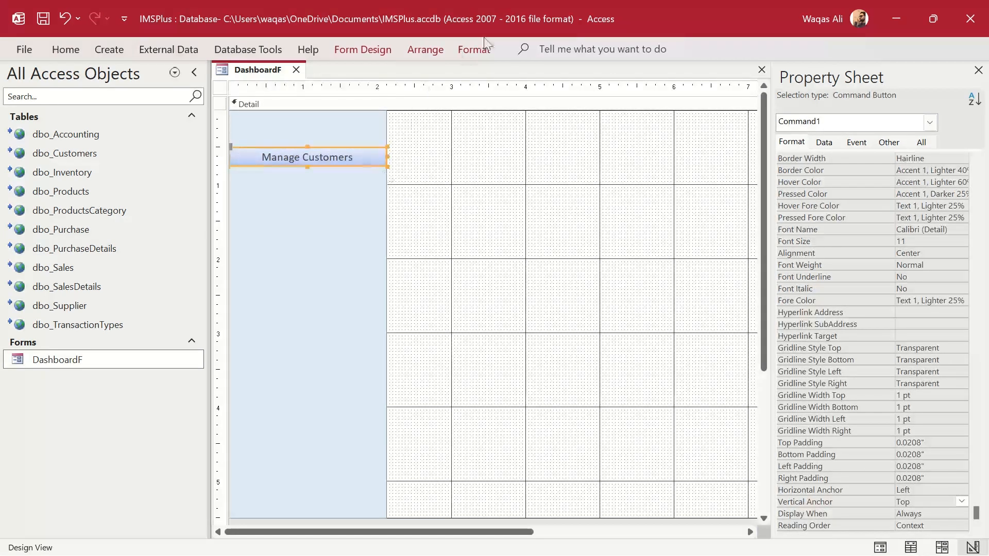
Fill the Manage Customers button with Accent 5, Lighter 40% and make its outline transparent.
{"action": "left_click", "coordinate": [487, 46]}
{"action": "left_click", "coordinate": [723, 71]}
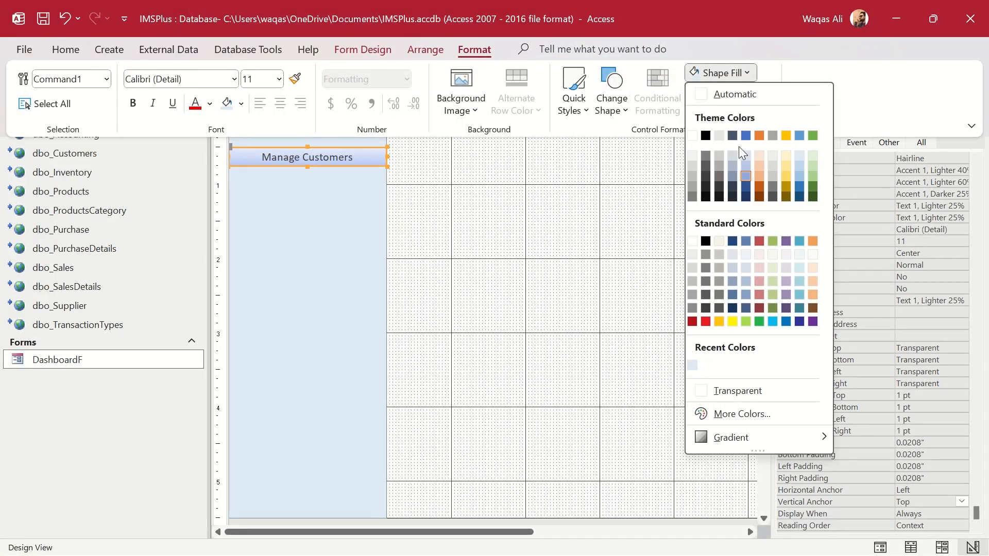
{"action": "left_click", "coordinate": [800, 178]}
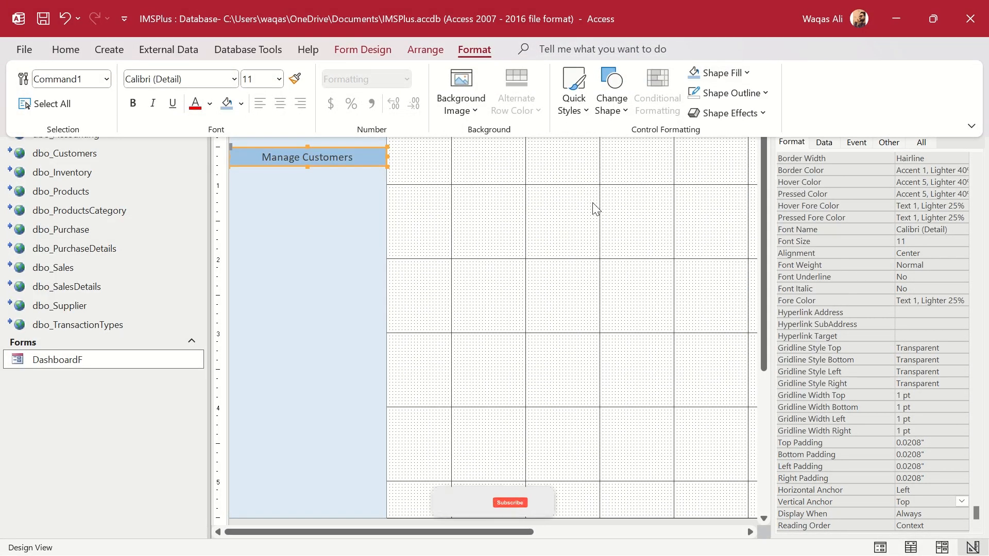
{"action": "left_click", "coordinate": [756, 98]}
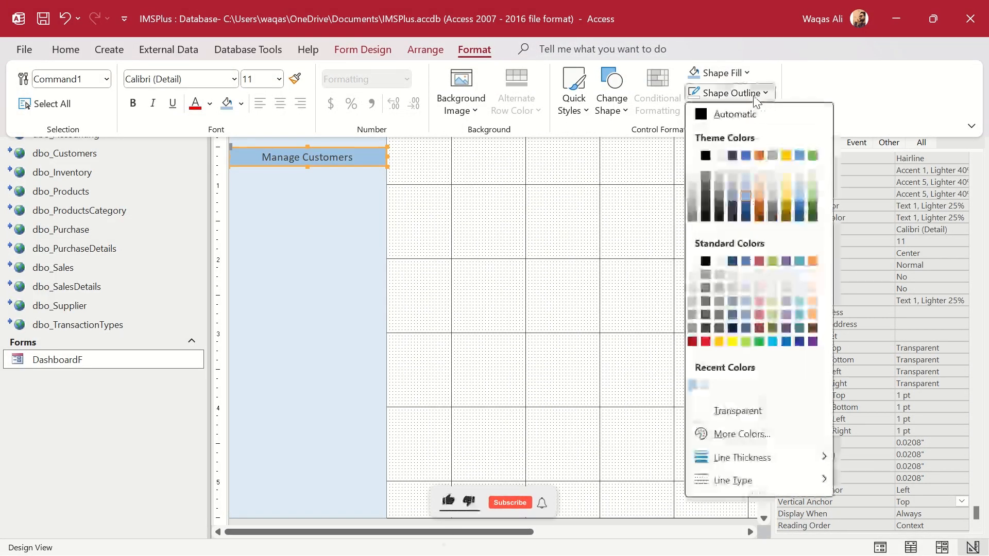
{"action": "left_click", "coordinate": [720, 411]}
{"action": "left_click", "coordinate": [575, 370]}
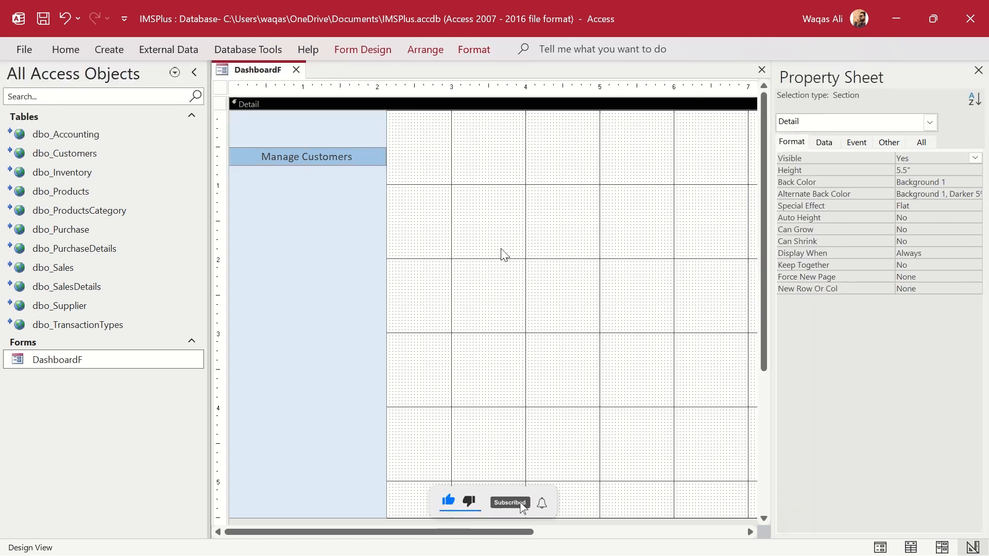
Set the Manage Customers button's font color to black (Text 1).
{"action": "left_click", "coordinate": [348, 158]}
{"action": "left_click", "coordinate": [66, 49]}
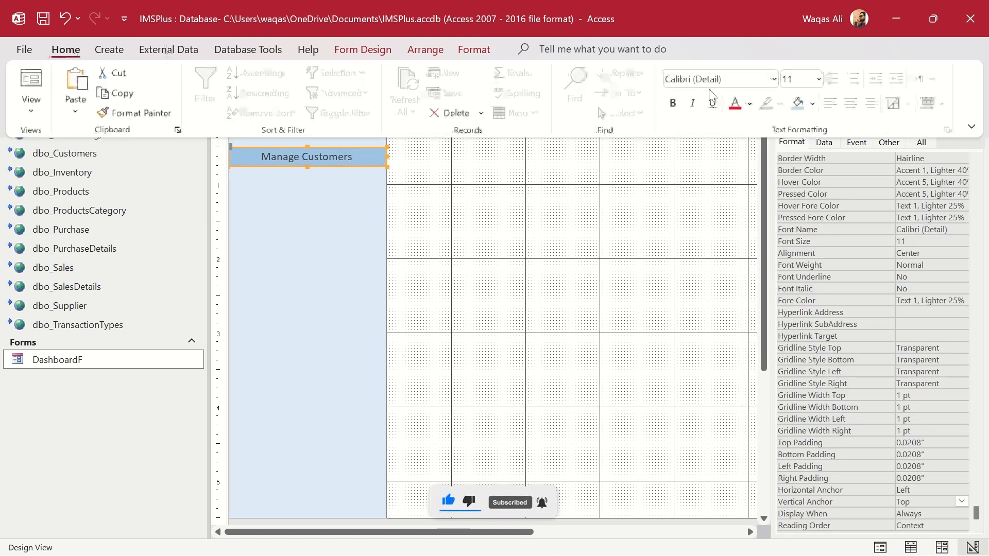
{"action": "left_click", "coordinate": [750, 103]}
{"action": "left_click", "coordinate": [751, 167]}
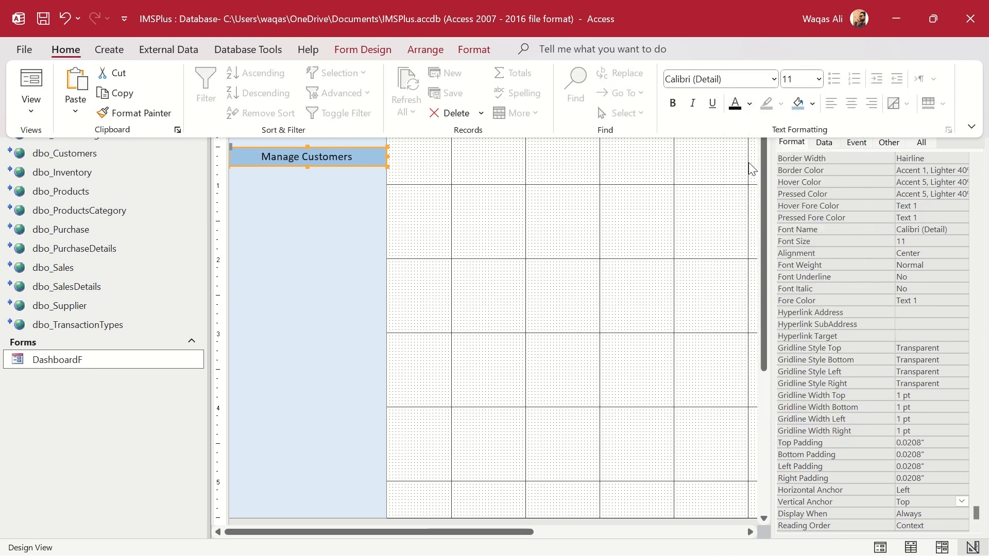
{"action": "left_click", "coordinate": [496, 207]}
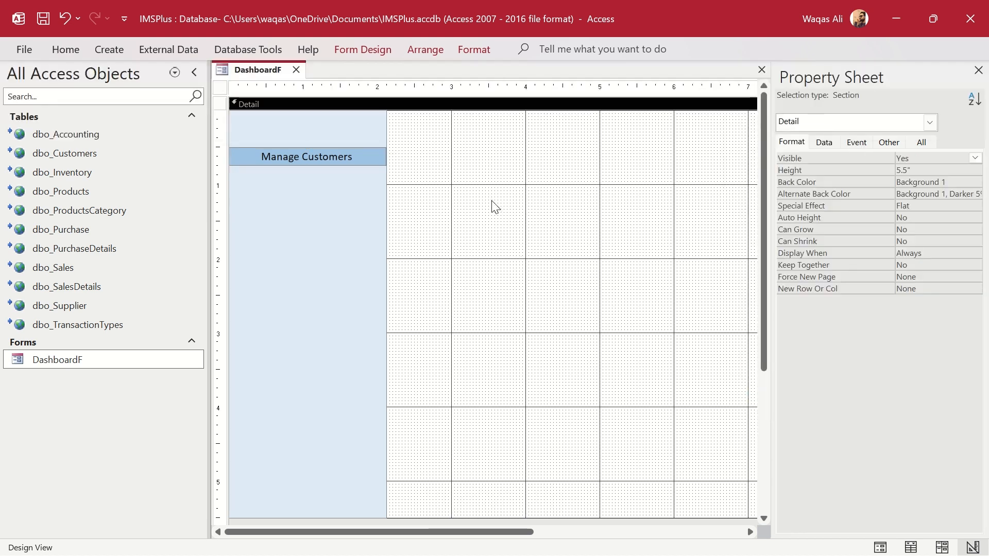
Preview the dashboard form in Form View and return to Design View.
{"action": "right_click", "coordinate": [263, 76]}
{"action": "left_click", "coordinate": [318, 150]}
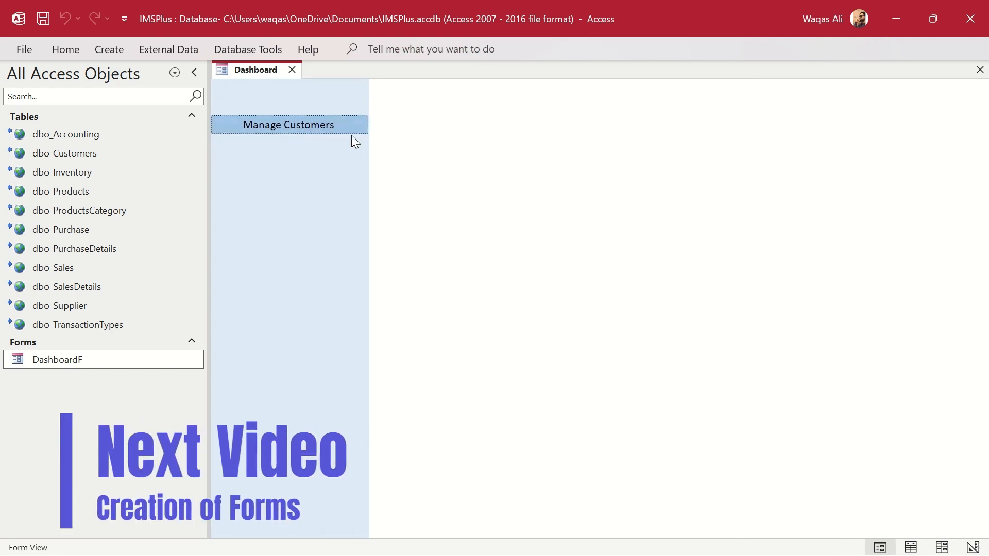
{"action": "right_click", "coordinate": [432, 158]}
{"action": "left_click", "coordinate": [485, 215]}
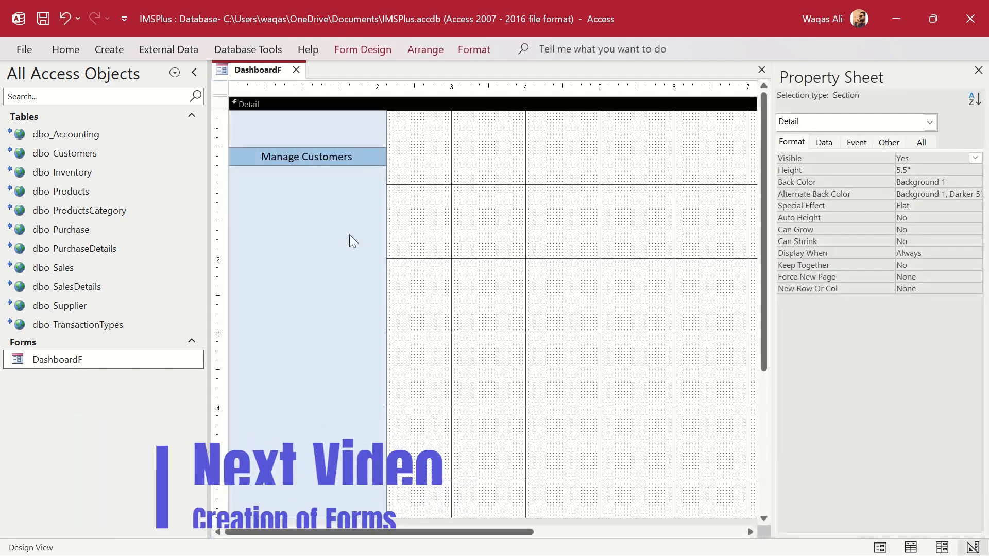
Duplicate the Manage Customers button directly below it and change the copy's caption to Manage Products.
{"action": "left_click", "coordinate": [83, 154]}
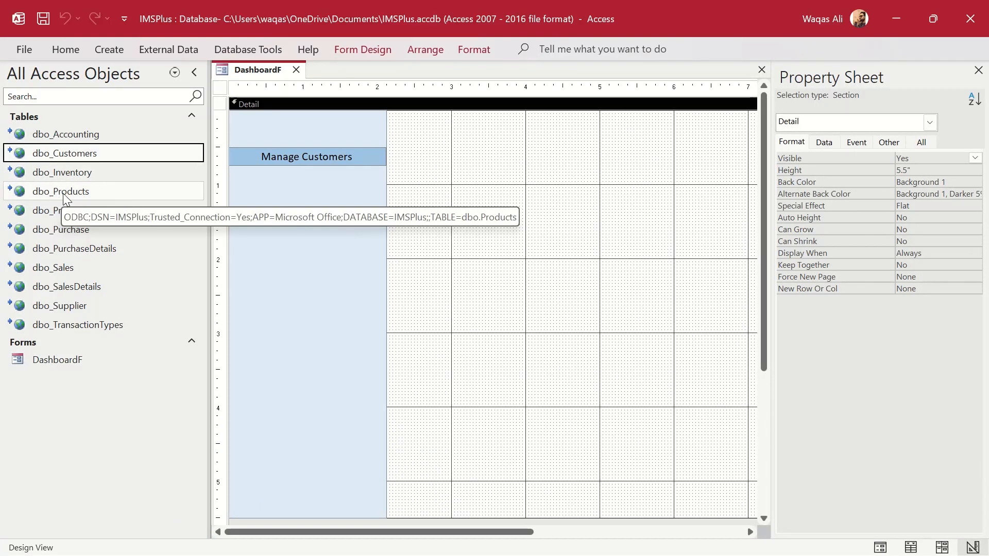
{"action": "left_click", "coordinate": [321, 161]}
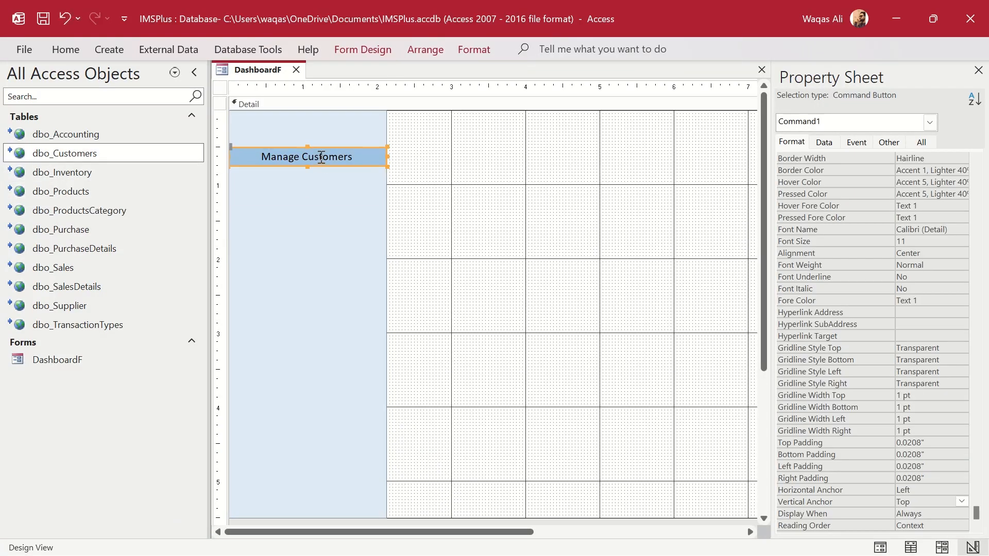
{"action": "key", "text": "ctrl+c"}
{"action": "key", "text": "ctrl+v"}
{"action": "double_click", "coordinate": [341, 183]}
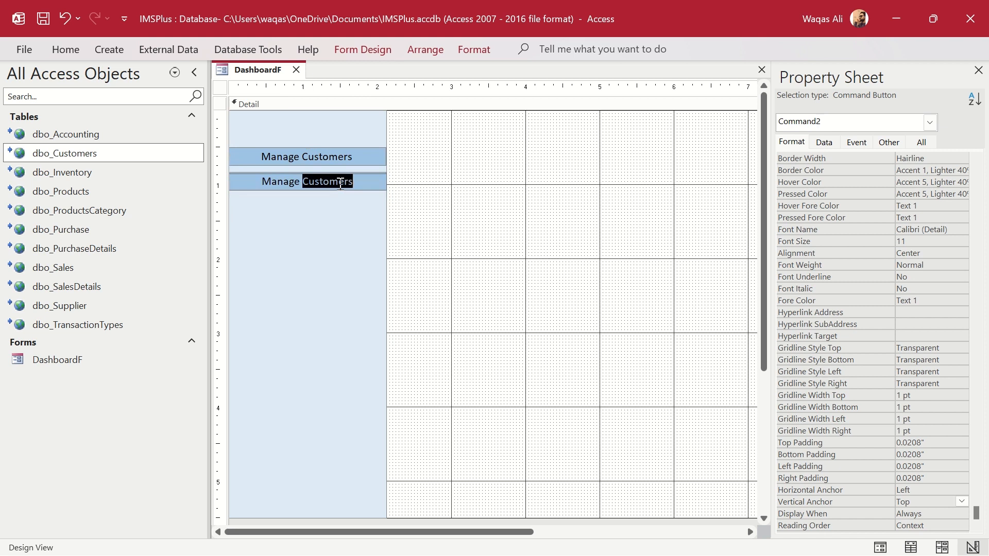
{"action": "type", "text": "Produc"}
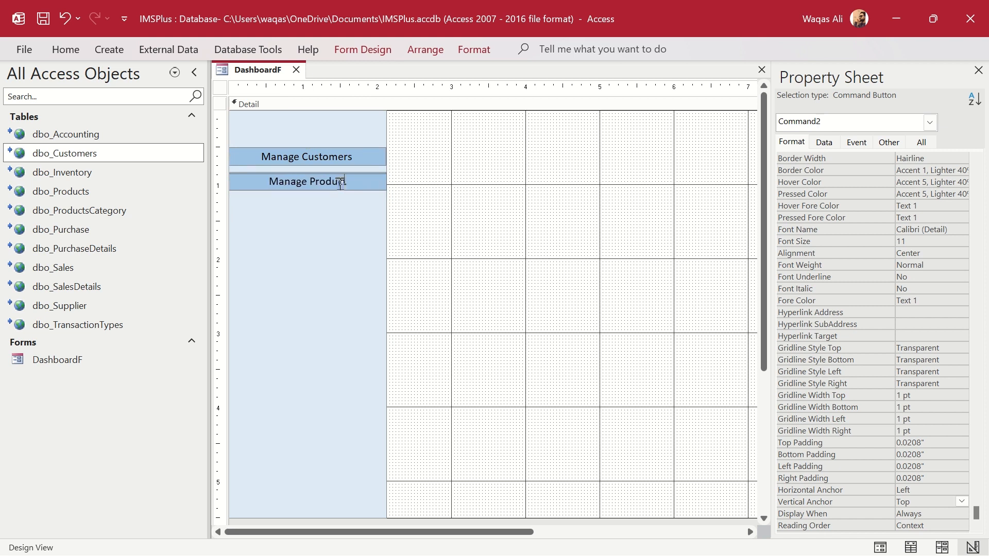
{"action": "type", "text": "ts"}
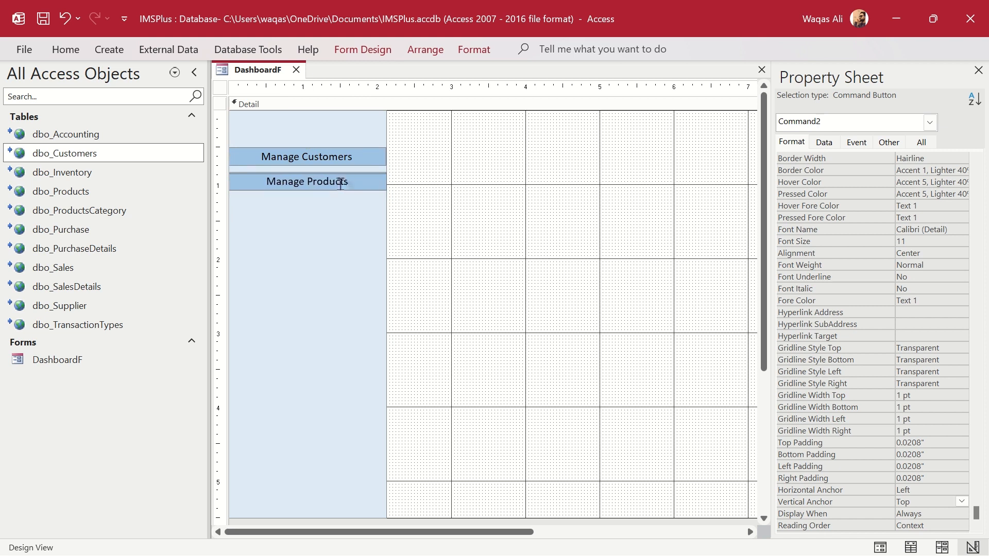
{"action": "left_click", "coordinate": [87, 197]}
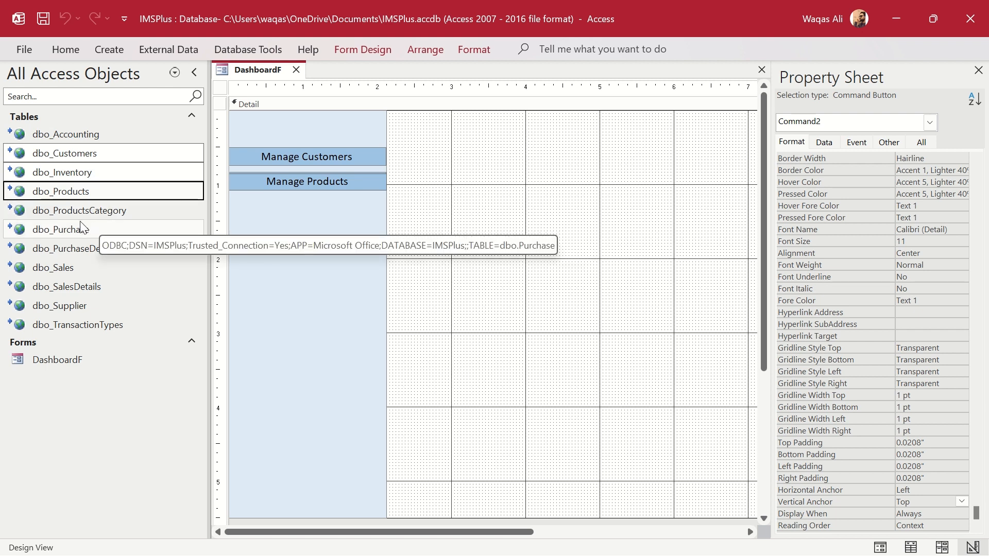
{"action": "left_click", "coordinate": [369, 183]}
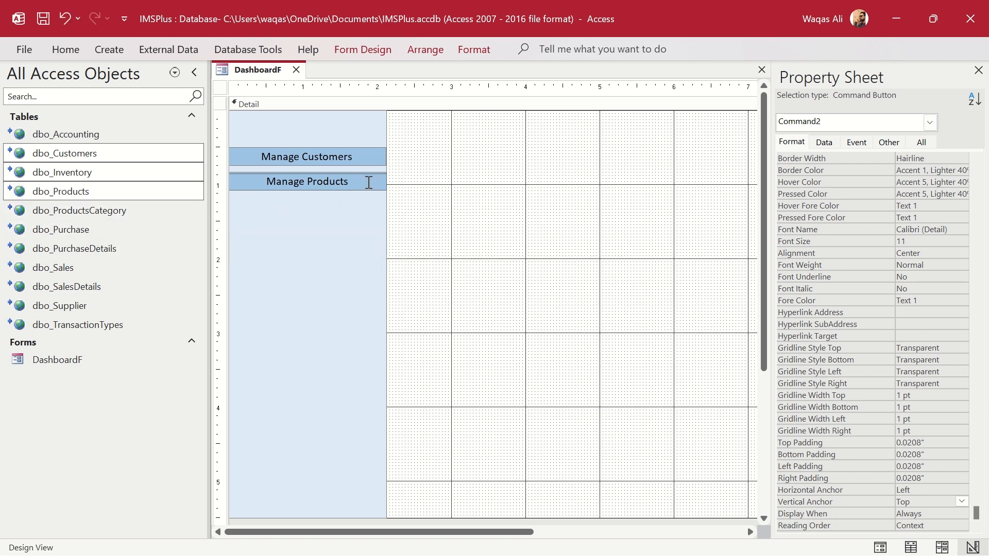
{"action": "type", "text": "c"}
{"action": "key", "text": "BackSpace"}
{"action": "left_click", "coordinate": [385, 208]}
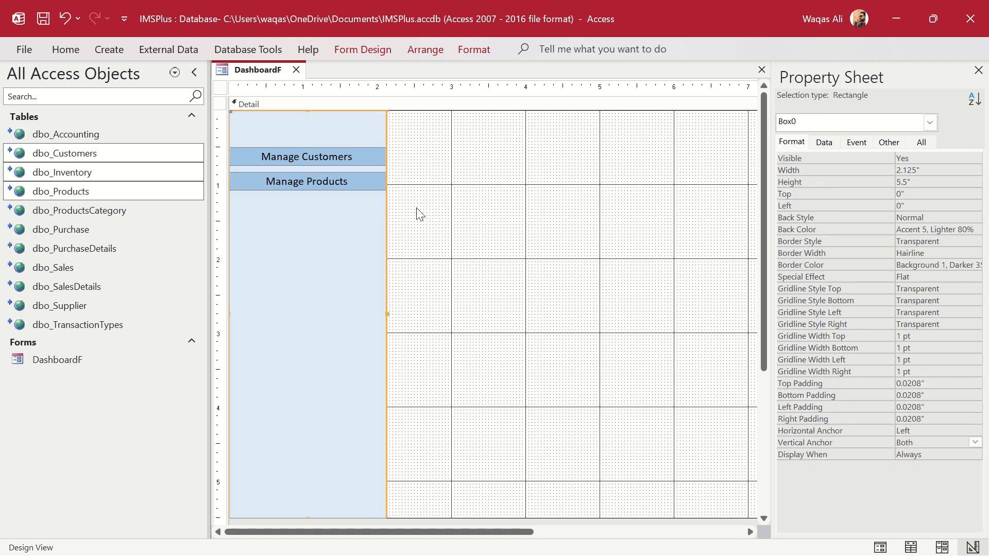
{"action": "left_click", "coordinate": [283, 131]}
{"action": "left_click", "coordinate": [328, 178]}
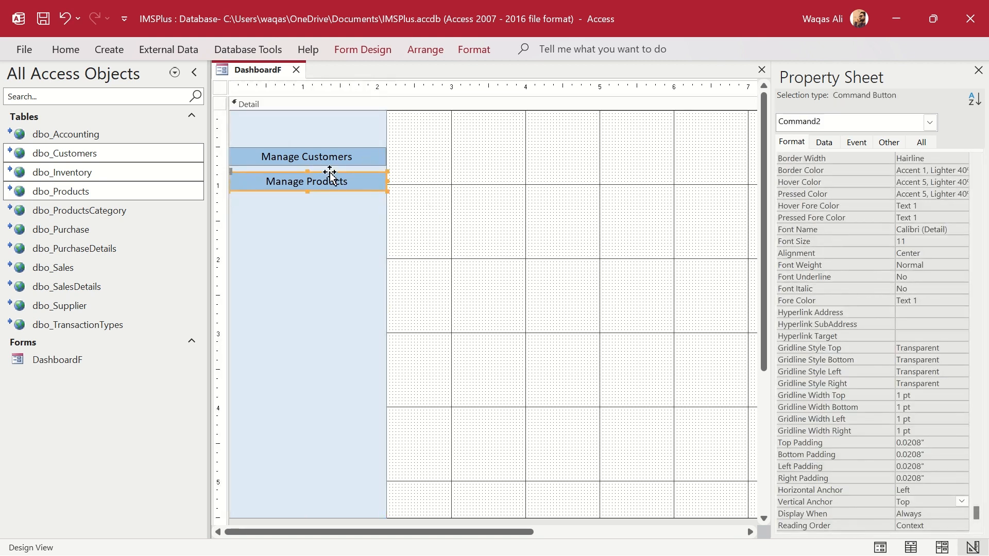
{"action": "type", "text": "c"}
{"action": "key", "text": "BackSpace"}
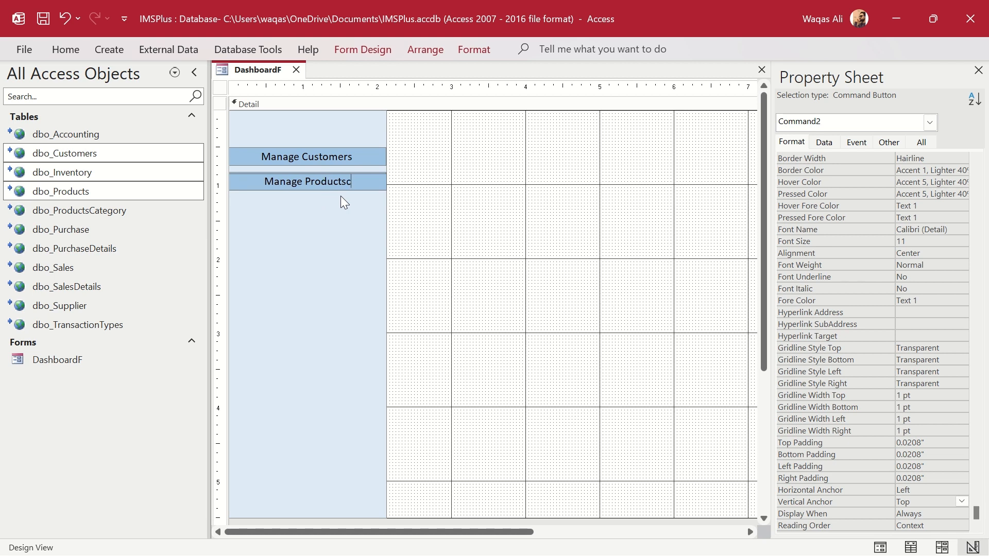
{"action": "key", "text": "BackSpace"}
{"action": "left_click", "coordinate": [434, 214]}
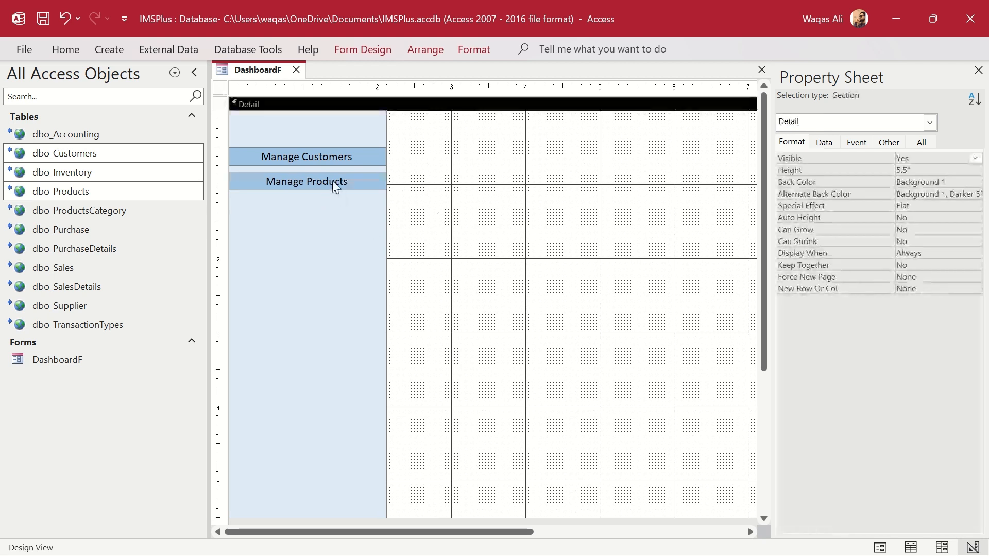
Duplicate the Manage Products button directly below it and change the copy's caption to Manage Purchases.
{"action": "left_click", "coordinate": [361, 182]}
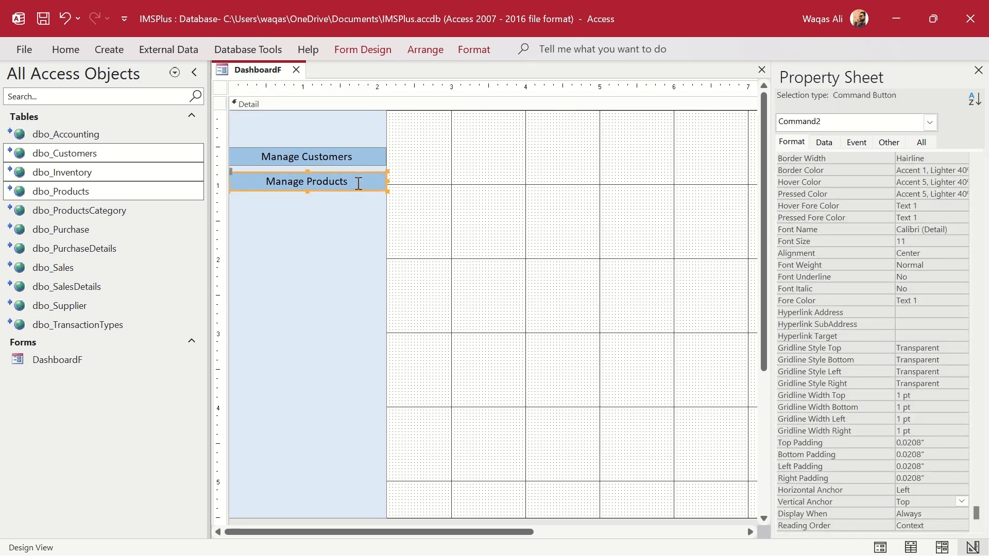
{"action": "key", "text": "ctrl+c"}
{"action": "key", "text": "ctrl+v"}
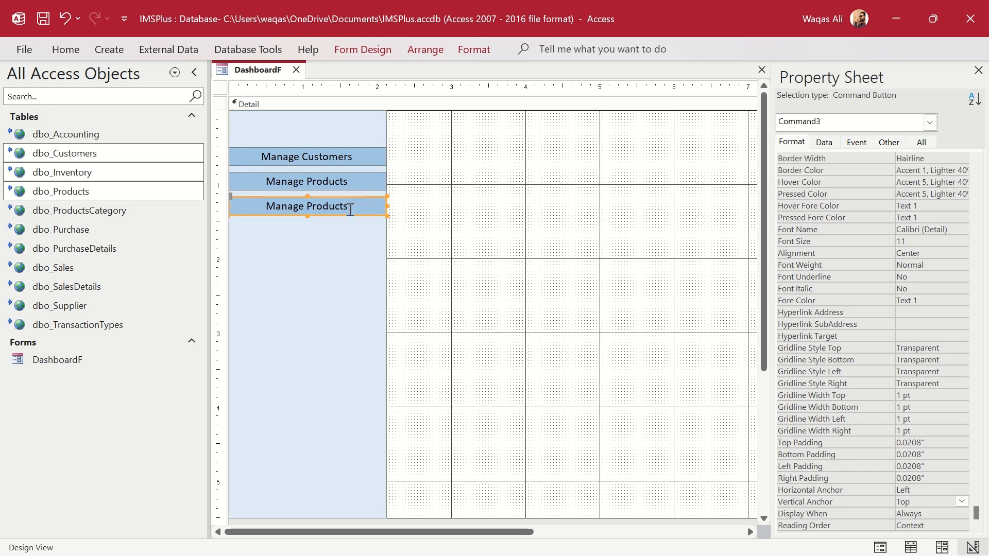
{"action": "double_click", "coordinate": [330, 207]}
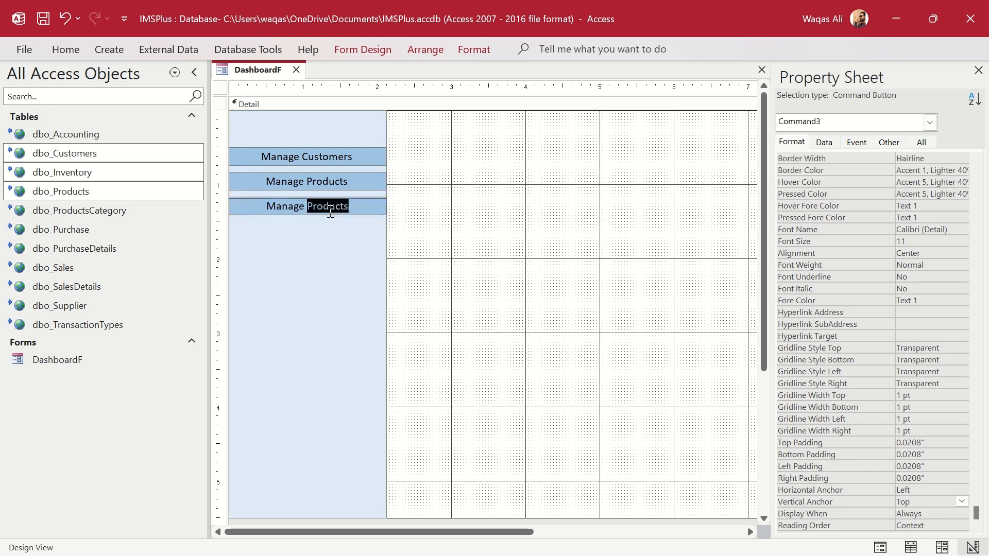
{"action": "type", "text": "Purchases"}
{"action": "key", "text": "Return"}
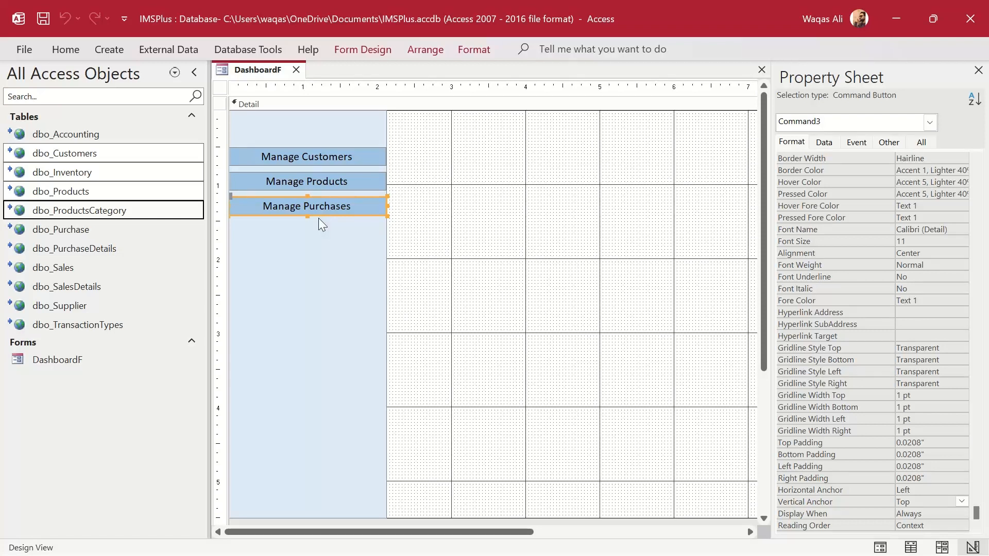
Add another copy of the button below Manage Purchases and change its caption to Manage Product Categories.
{"action": "key", "text": "ctrl+v"}
{"action": "key", "text": "Escape"}
{"action": "left_click", "coordinate": [436, 218]}
{"action": "left_click", "coordinate": [368, 212]}
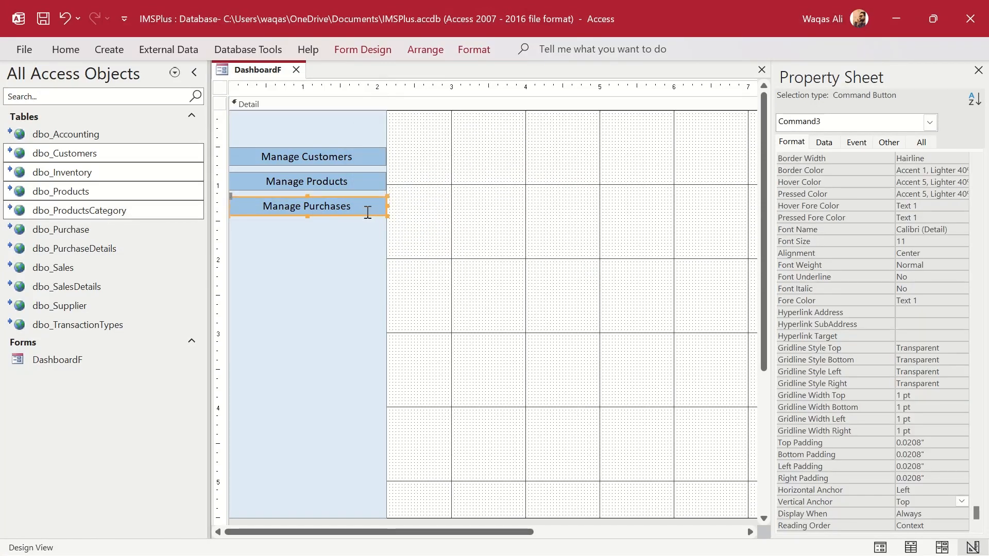
{"action": "key", "text": "ctrl+v"}
{"action": "left_click", "coordinate": [343, 231]}
{"action": "double_click", "coordinate": [343, 230]}
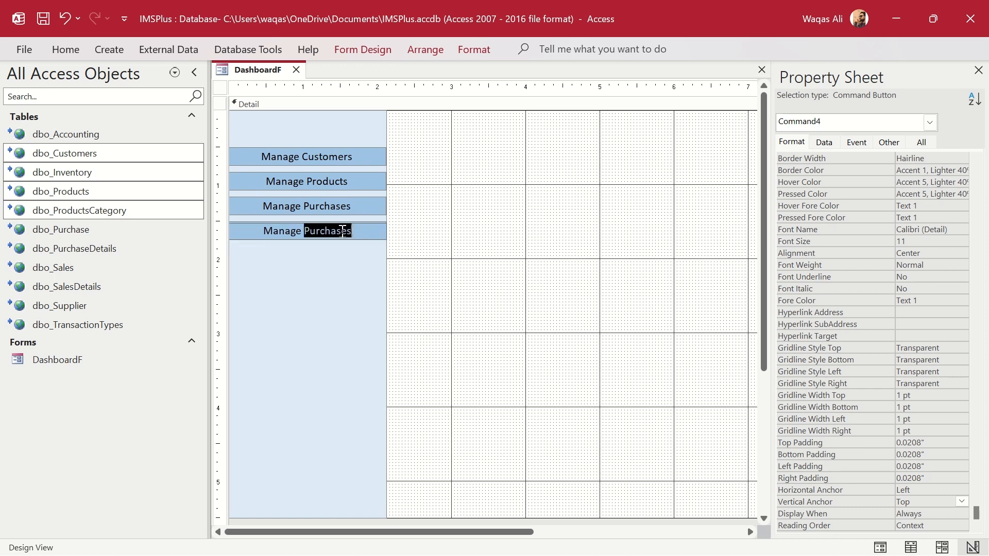
{"action": "type", "text": "Product"}
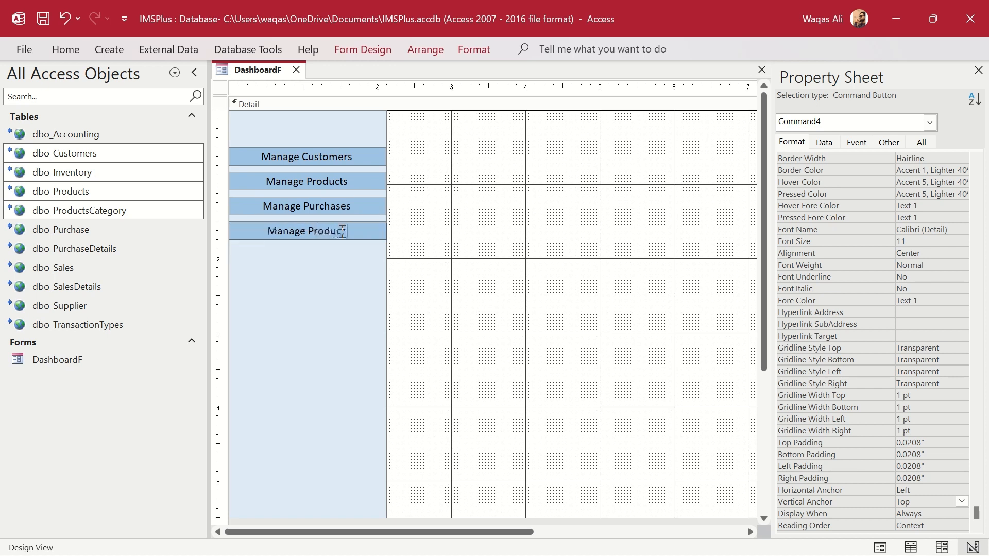
{"action": "type", "text": " Categor"}
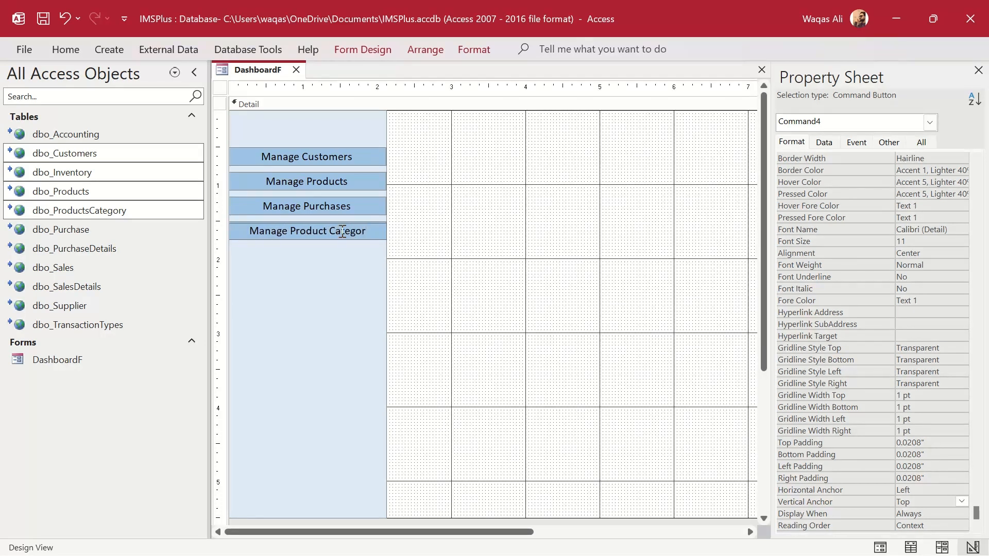
{"action": "type", "text": "ies"}
{"action": "left_click", "coordinate": [419, 251]}
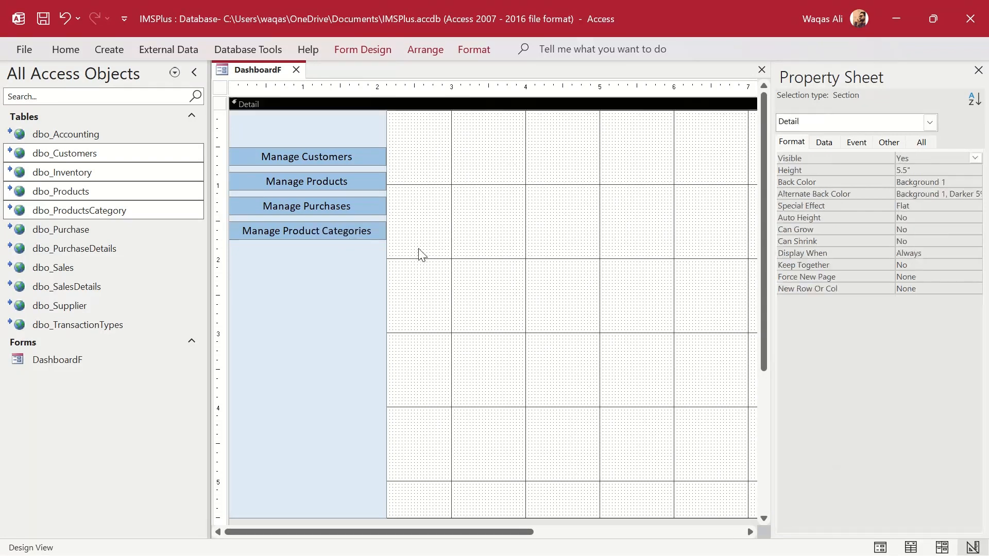
Duplicate the Manage Product Categories button directly below it and change the copy's caption to Manage Product Sales.
{"action": "left_click", "coordinate": [342, 231]}
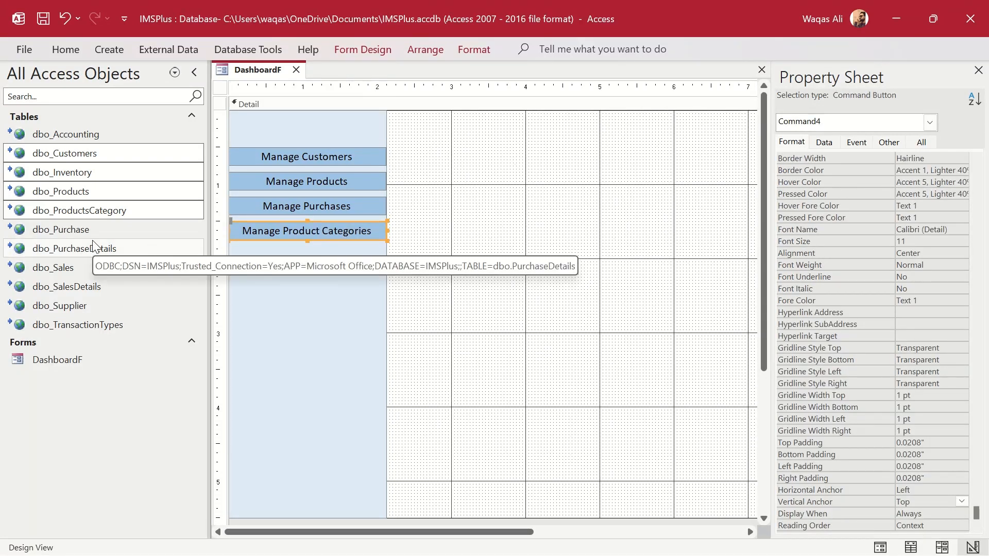
{"action": "left_click", "coordinate": [70, 248]}
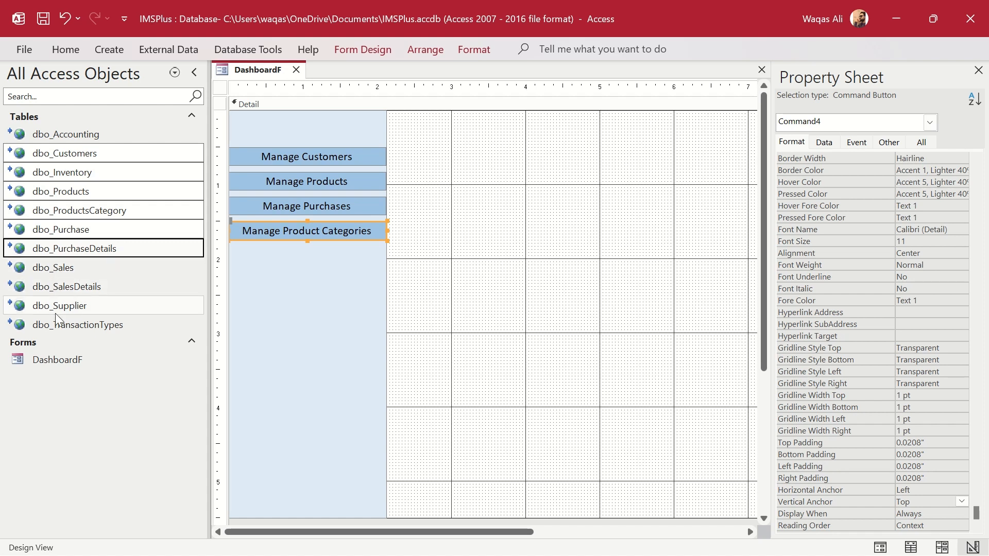
{"action": "left_click", "coordinate": [461, 274]}
{"action": "left_click", "coordinate": [364, 233]}
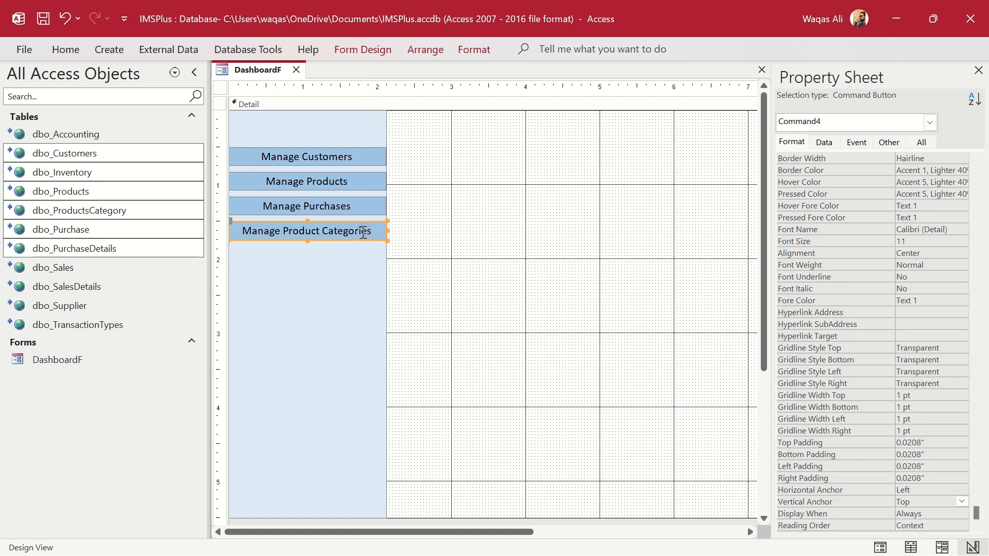
{"action": "key", "text": "ctrl+c"}
{"action": "key", "text": "ctrl+v"}
{"action": "double_click", "coordinate": [347, 257]}
{"action": "type", "text": "Sale"}
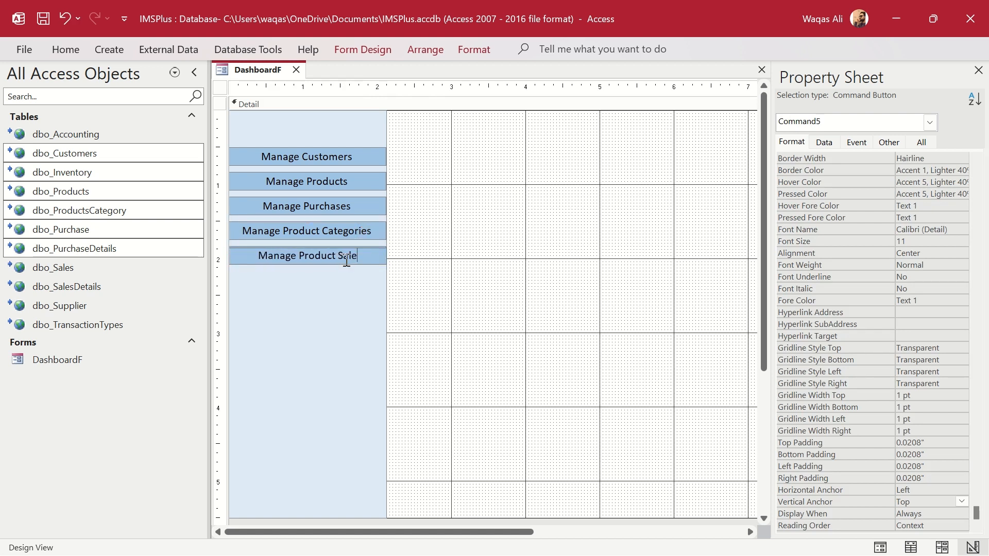
{"action": "type", "text": "s"}
{"action": "left_click", "coordinate": [441, 280]}
Duplicate the Manage Product Sales button directly below it and change the copy's caption to Manage Product Suppliers.
{"action": "left_click", "coordinate": [344, 254]}
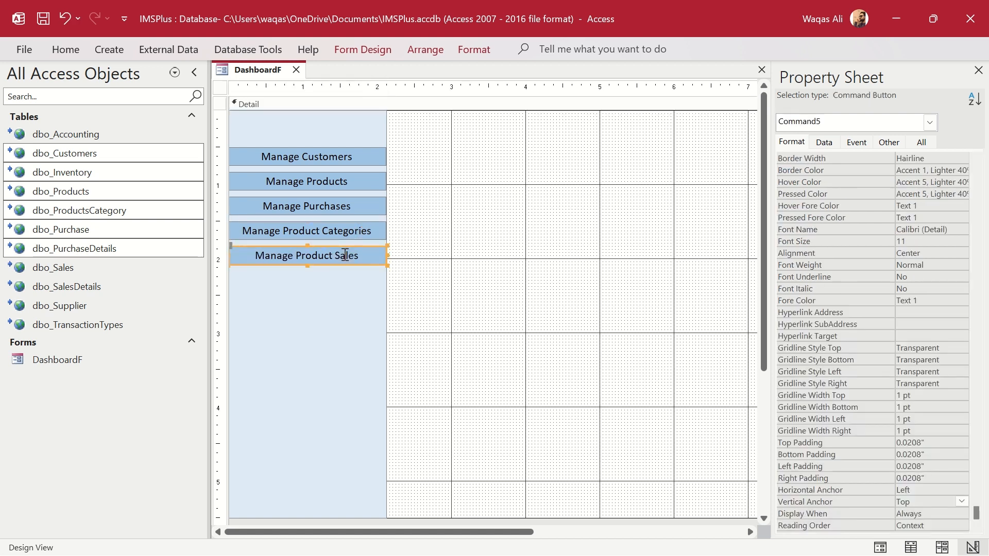
{"action": "key", "text": "ctrl+c"}
{"action": "key", "text": "ctrl+v"}
{"action": "double_click", "coordinate": [342, 280]}
{"action": "type", "text": "Su"}
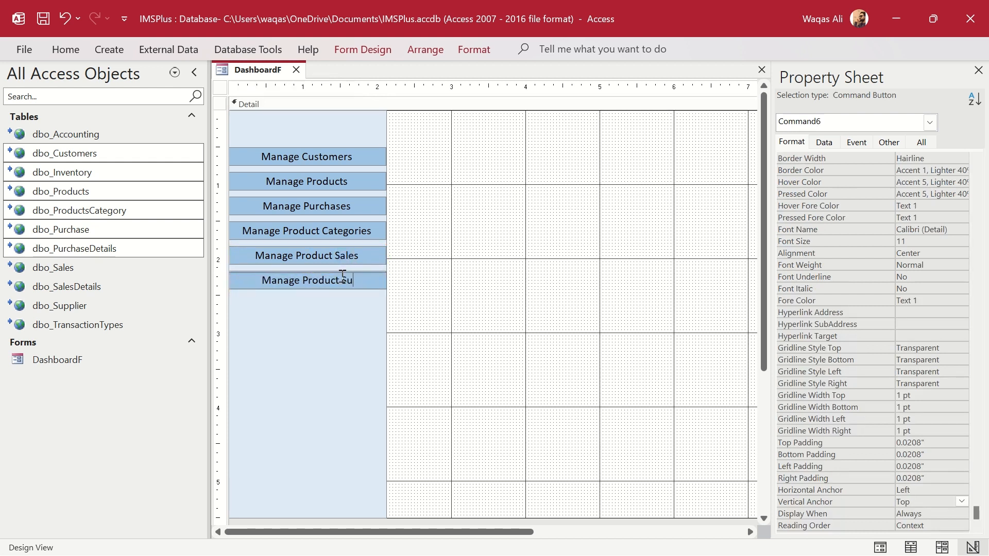
{"action": "type", "text": "ppliers"}
{"action": "left_click", "coordinate": [470, 309]}
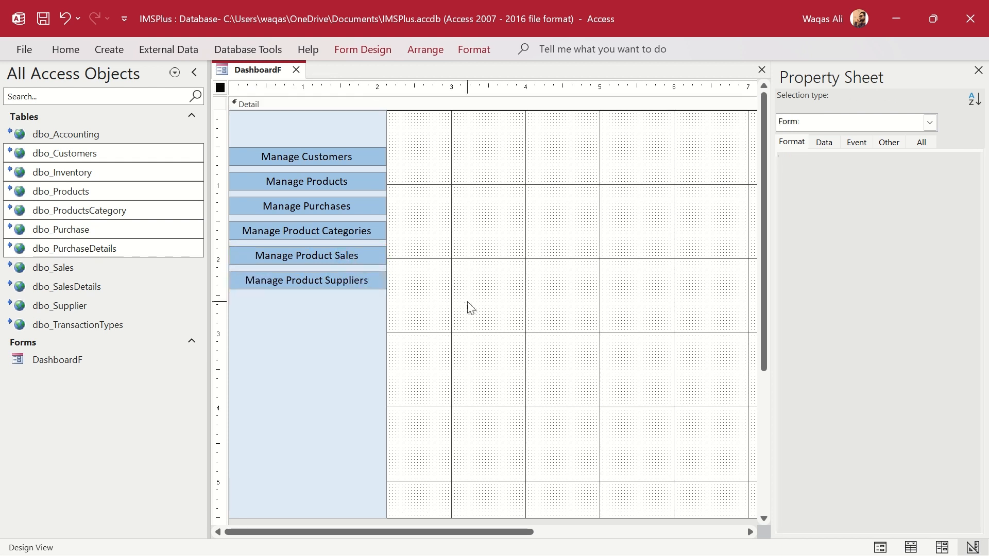
Duplicate the Manage Product Suppliers button directly below it and change the copy's caption to Manage Transaction Types.
{"action": "left_click", "coordinate": [365, 276]}
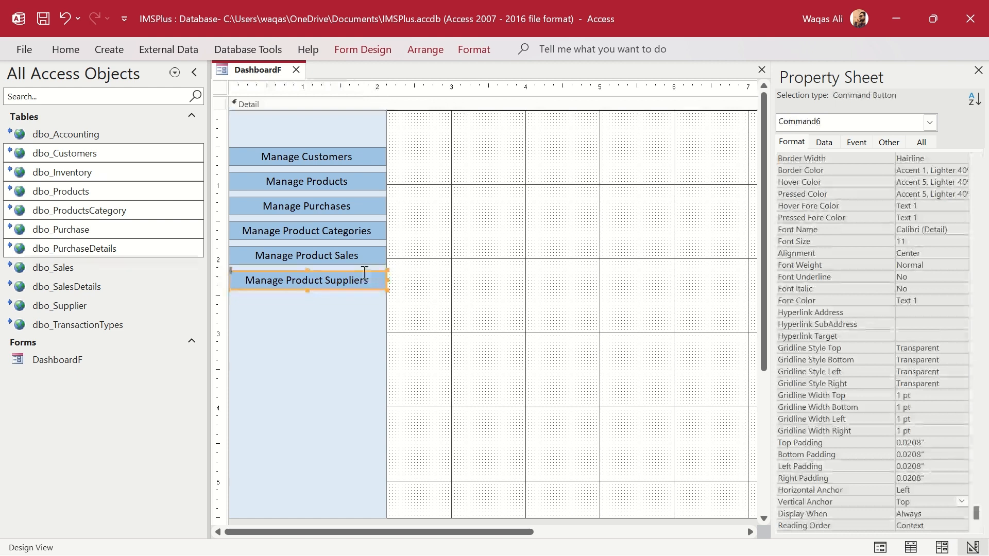
{"action": "key", "text": "ctrl+c"}
{"action": "key", "text": "ctrl+v"}
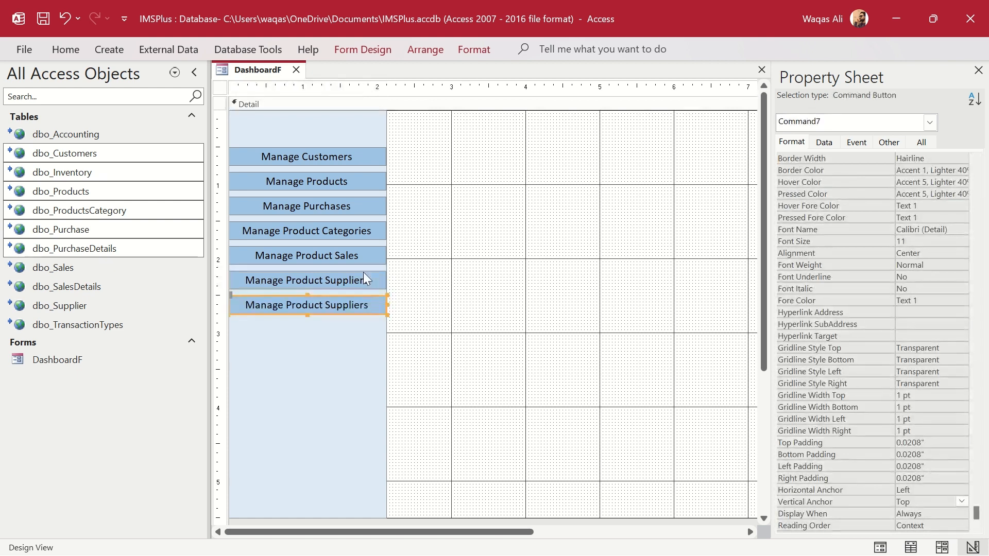
{"action": "left_click", "coordinate": [316, 307]}
{"action": "left_click_drag", "start_coordinate": [380, 308], "coordinate": [288, 305]}
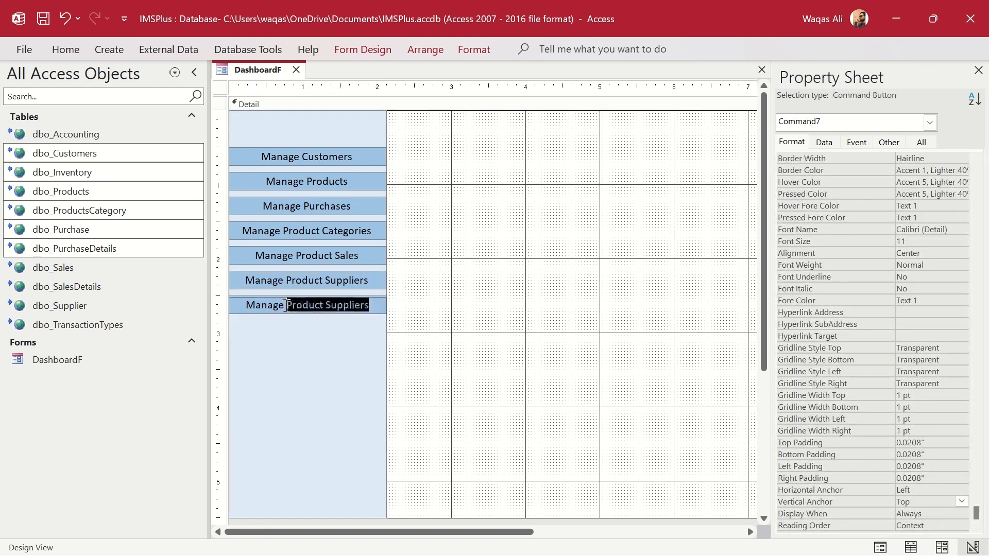
{"action": "type", "text": "T"}
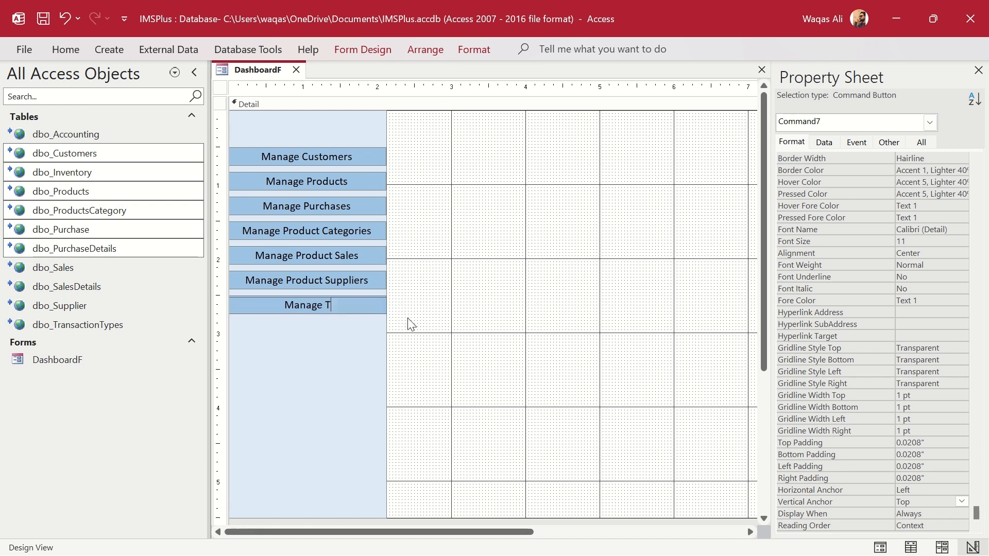
{"action": "type", "text": "ransacti"}
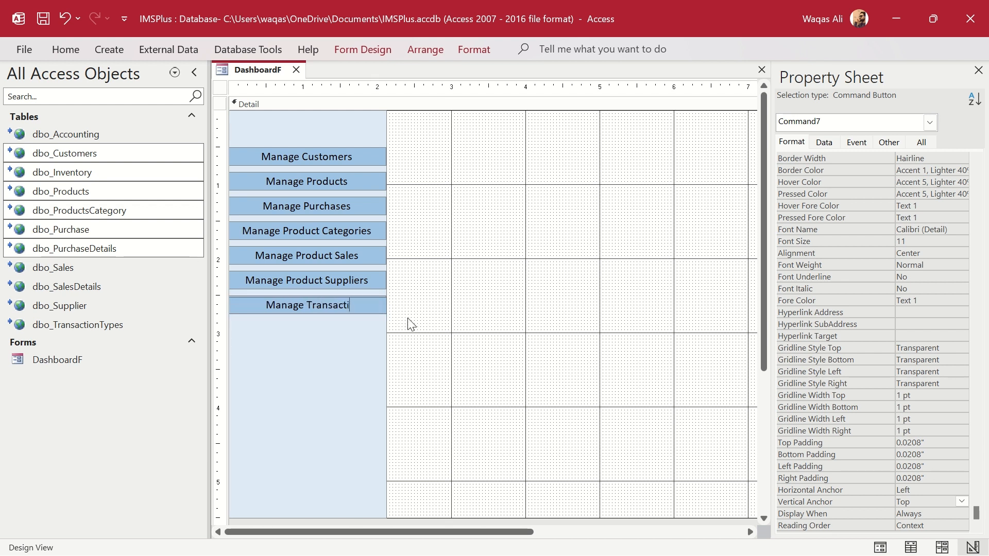
{"action": "type", "text": "on Types"}
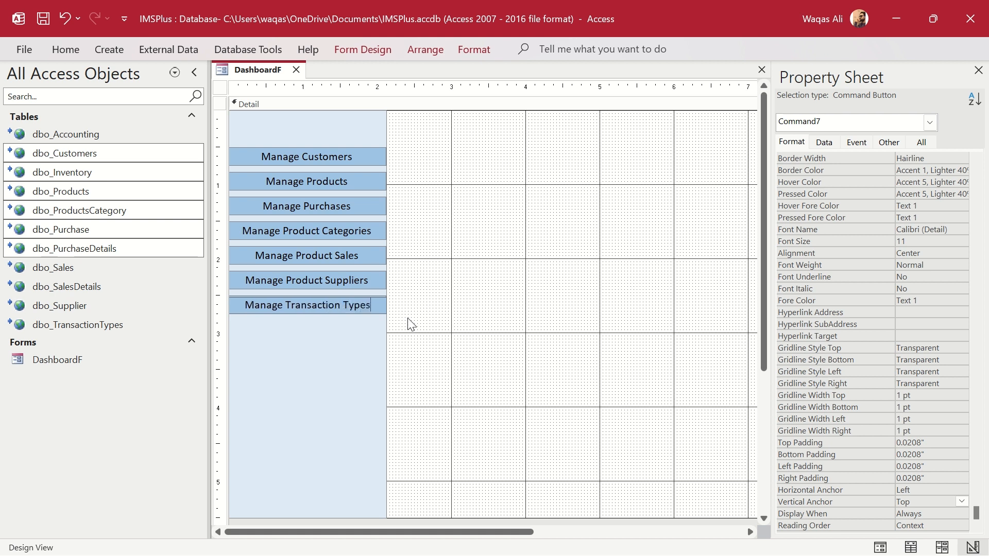
{"action": "left_click", "coordinate": [410, 324]}
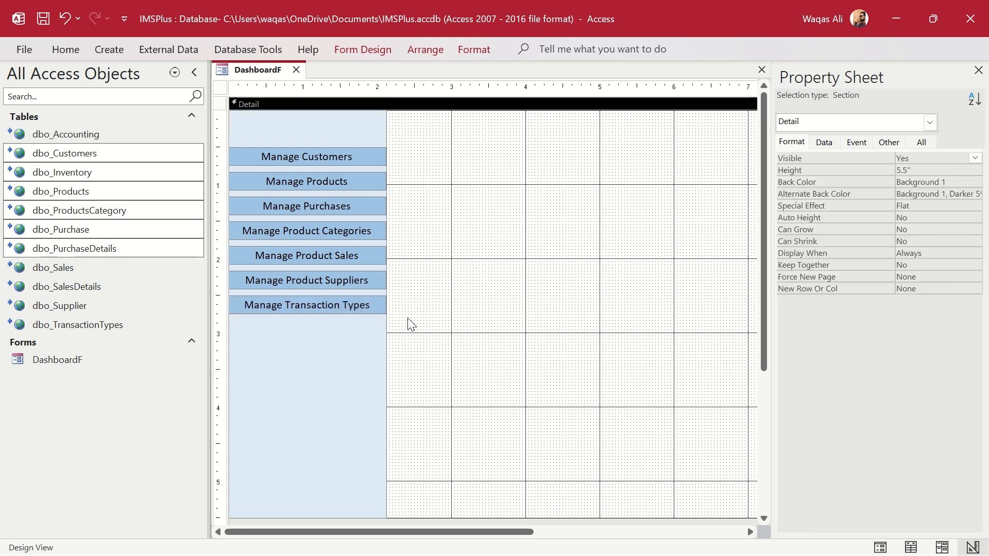
Preview the dashboard in Form View with the navigation pane collapsed, and return to Design View.
{"action": "right_click", "coordinate": [252, 77]}
{"action": "left_click", "coordinate": [295, 156]}
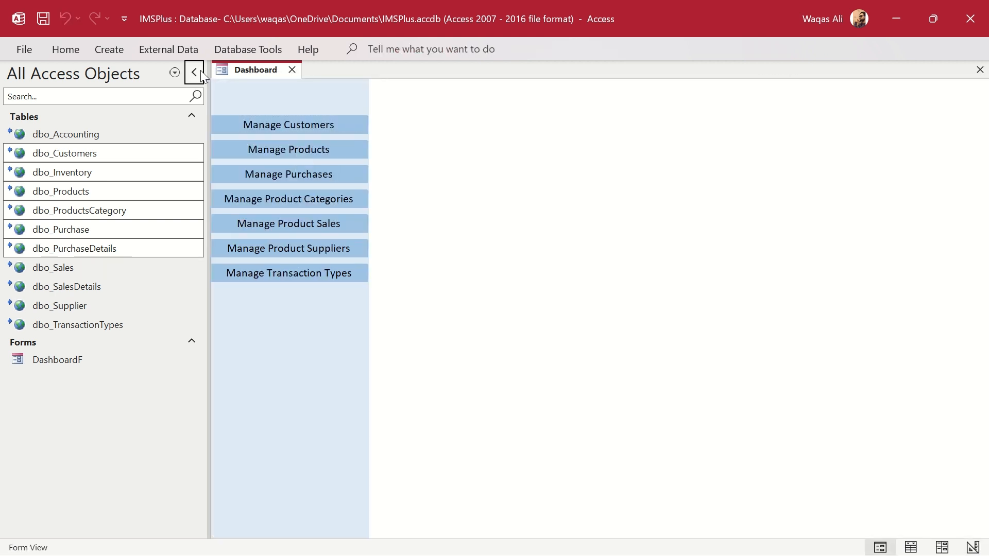
{"action": "left_click", "coordinate": [194, 72]}
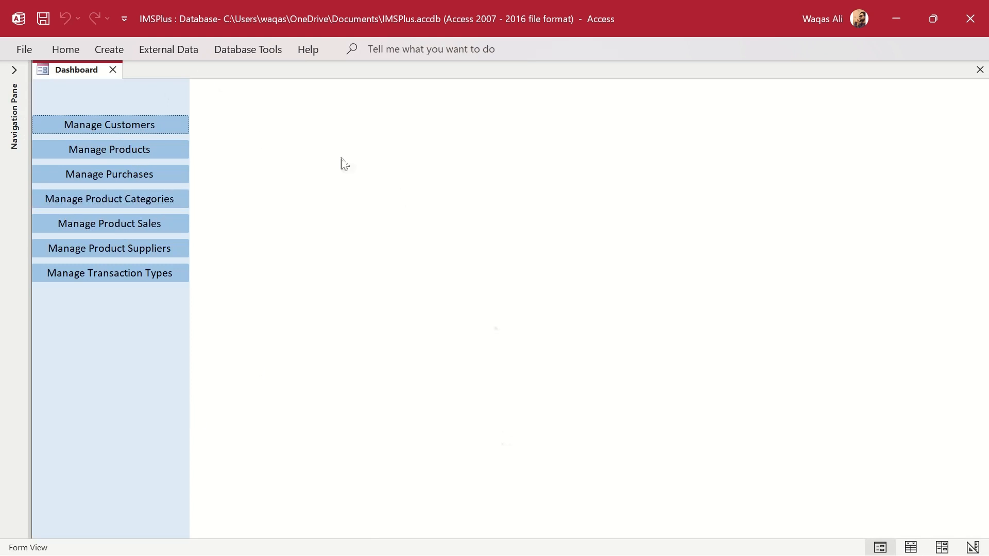
{"action": "right_click", "coordinate": [763, 324]}
{"action": "left_click", "coordinate": [799, 374]}
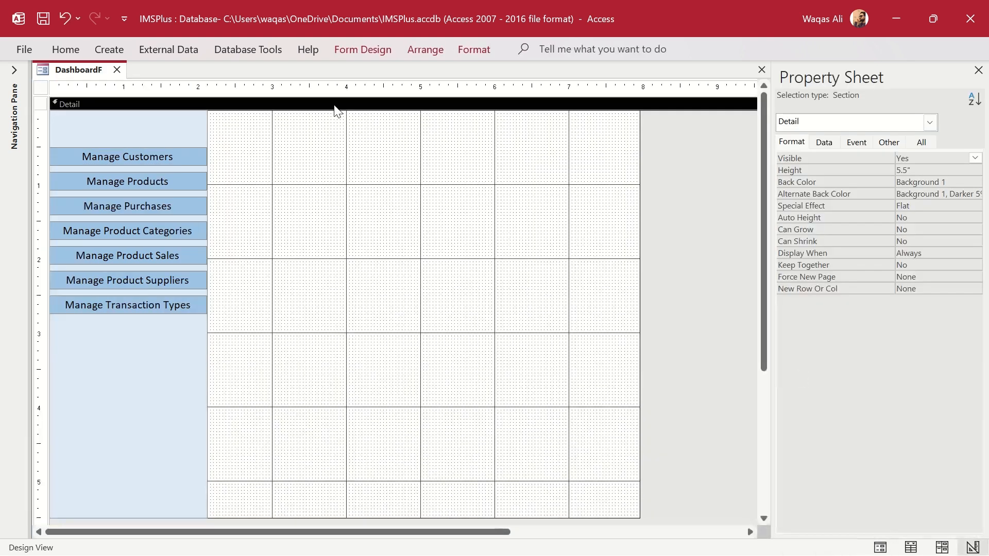
Draw an unbound list box about 3.9 inches wide and 4.5 inches high beside the sidebar, skipping the wizard, and delete its label.
{"action": "left_click", "coordinate": [363, 50]}
{"action": "left_click", "coordinate": [424, 93]}
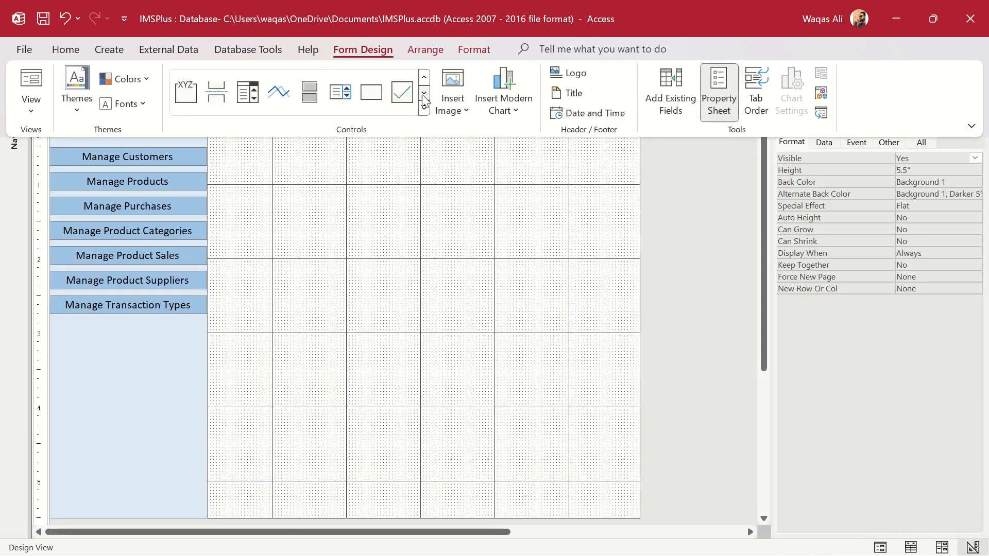
{"action": "left_click", "coordinate": [340, 92]}
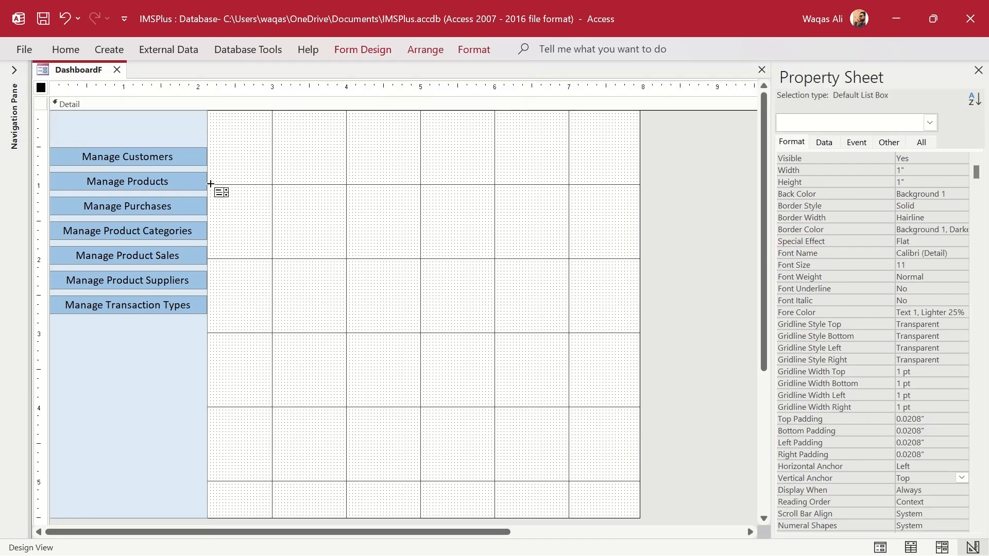
{"action": "left_click_drag", "start_coordinate": [211, 183], "coordinate": [493, 518]}
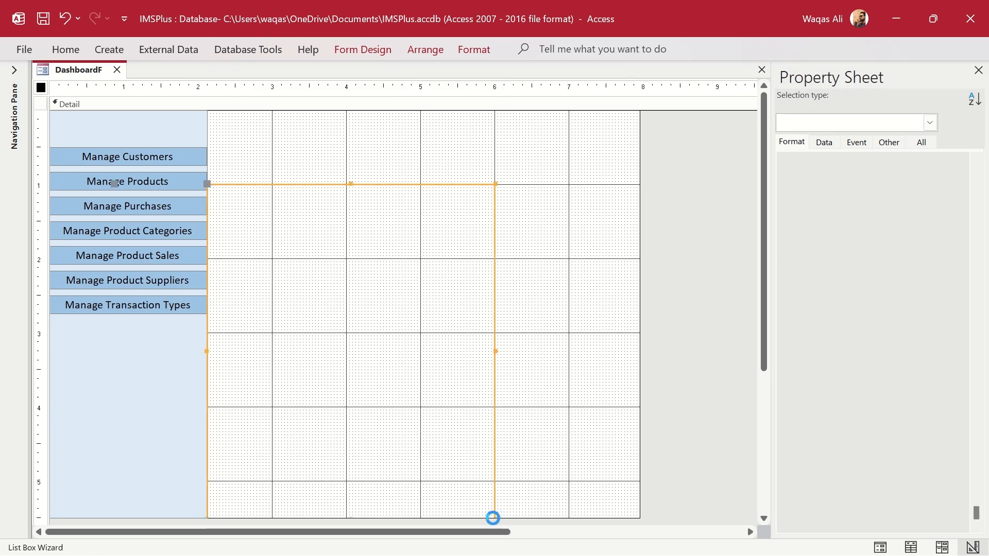
{"action": "left_click", "coordinate": [459, 338]}
{"action": "left_click", "coordinate": [129, 191]}
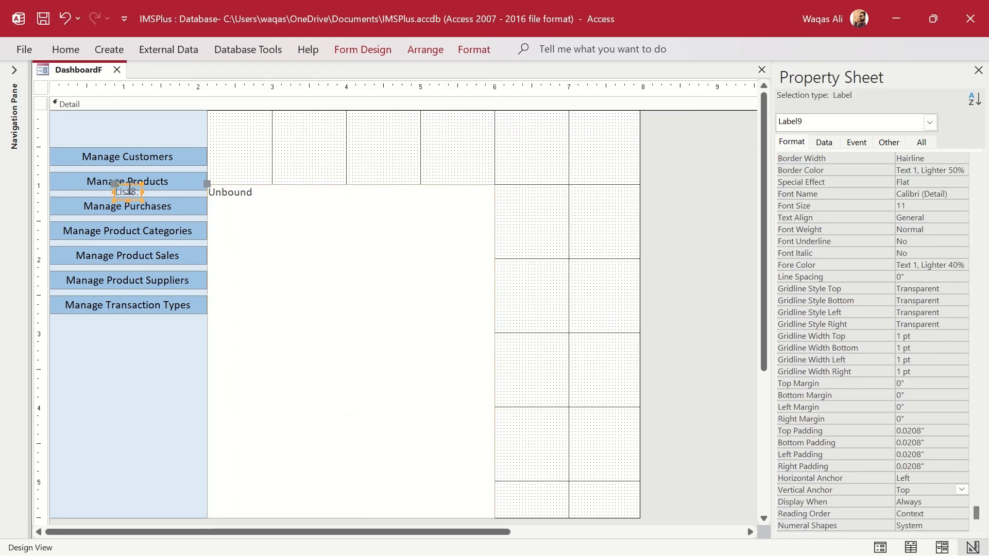
{"action": "key", "text": "Delete"}
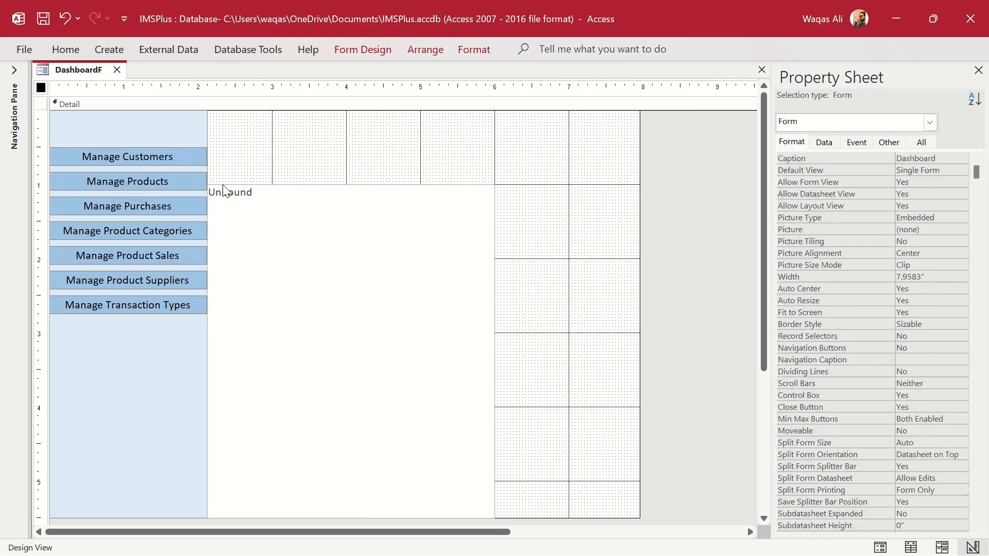
Set the list box's font colour to Text 1 and widen it to the 7-inch mark.
{"action": "left_click", "coordinate": [226, 191]}
{"action": "left_click", "coordinate": [76, 53]}
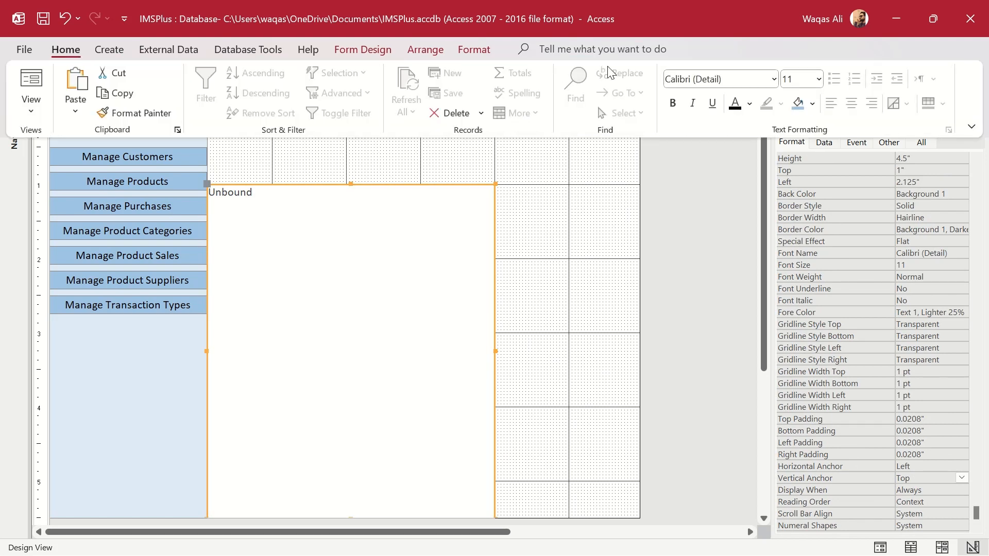
{"action": "left_click", "coordinate": [750, 103]}
{"action": "left_click", "coordinate": [750, 166]}
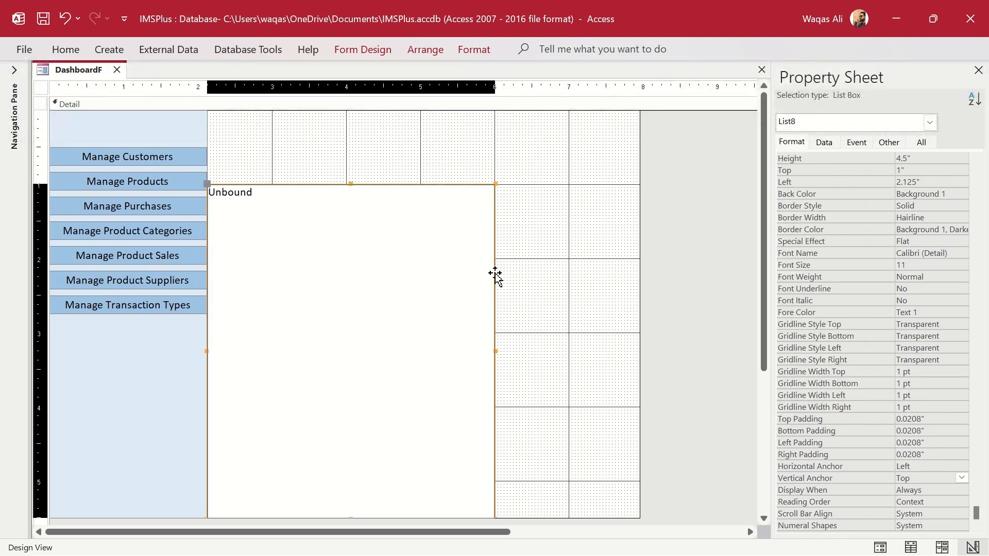
{"action": "left_click_drag", "start_coordinate": [496, 348], "coordinate": [570, 345]}
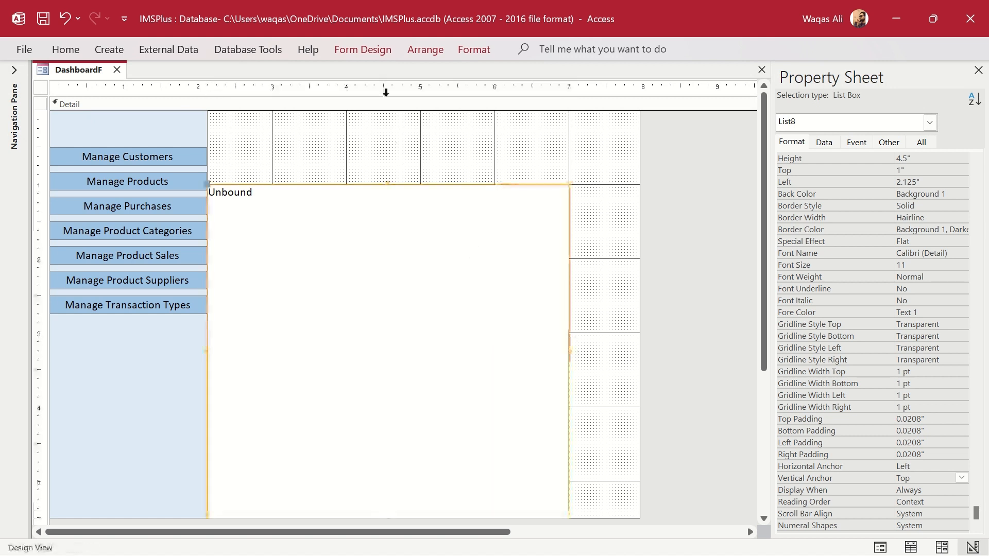
Add an unbound text box above the list box and change its label to Search Records.
{"action": "left_click", "coordinate": [373, 47]}
{"action": "left_click", "coordinate": [217, 98]}
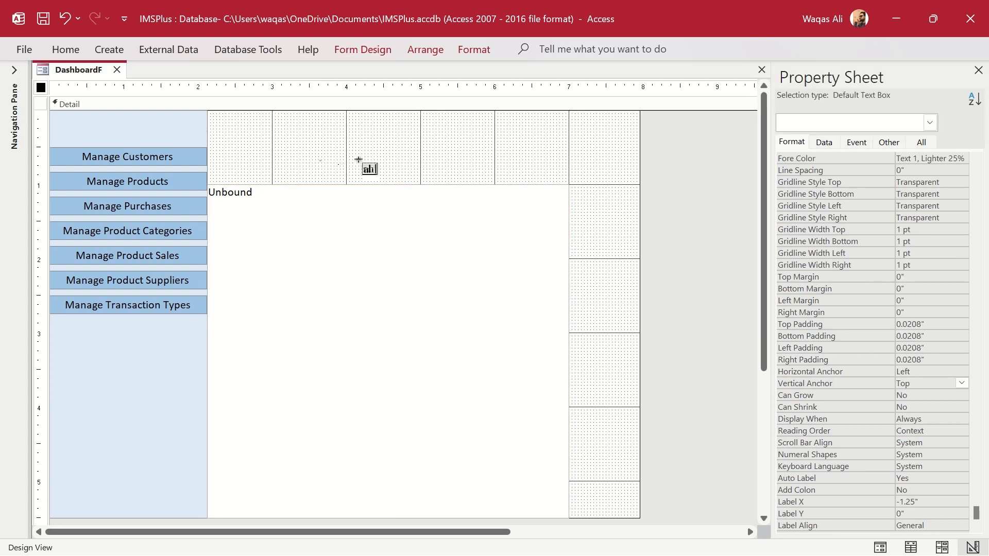
{"action": "left_click", "coordinate": [340, 159]}
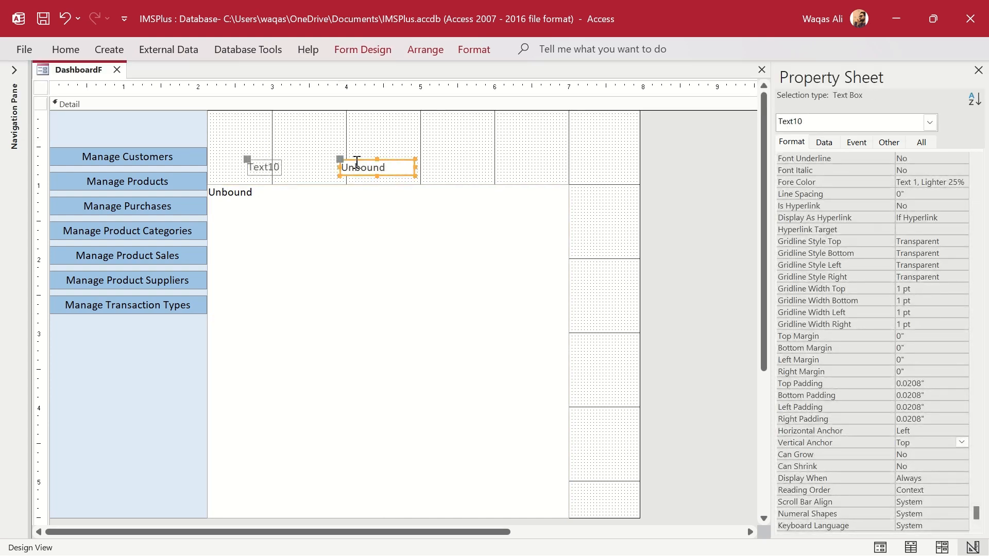
{"action": "left_click", "coordinate": [262, 170]}
{"action": "left_click", "coordinate": [268, 169]}
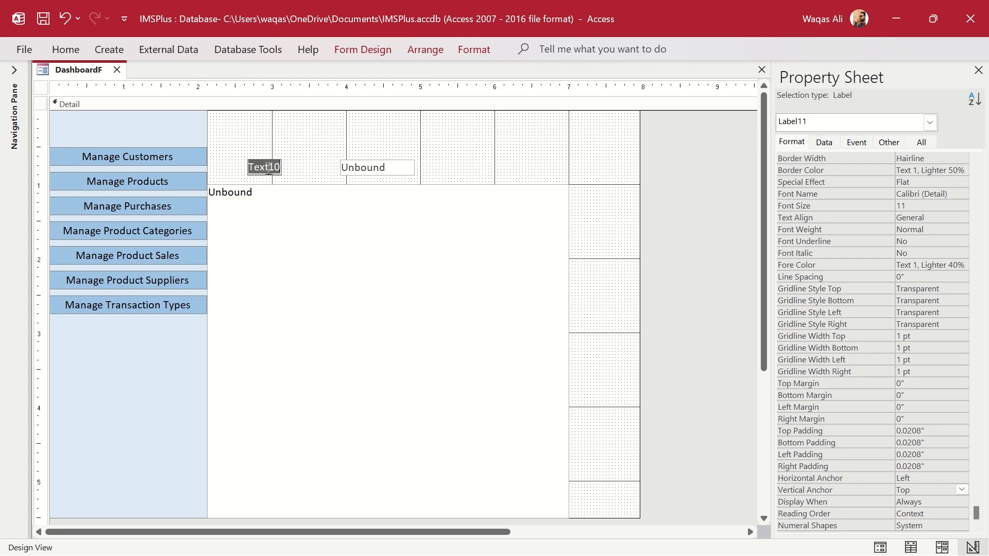
{"action": "type", "text": "Search Records"}
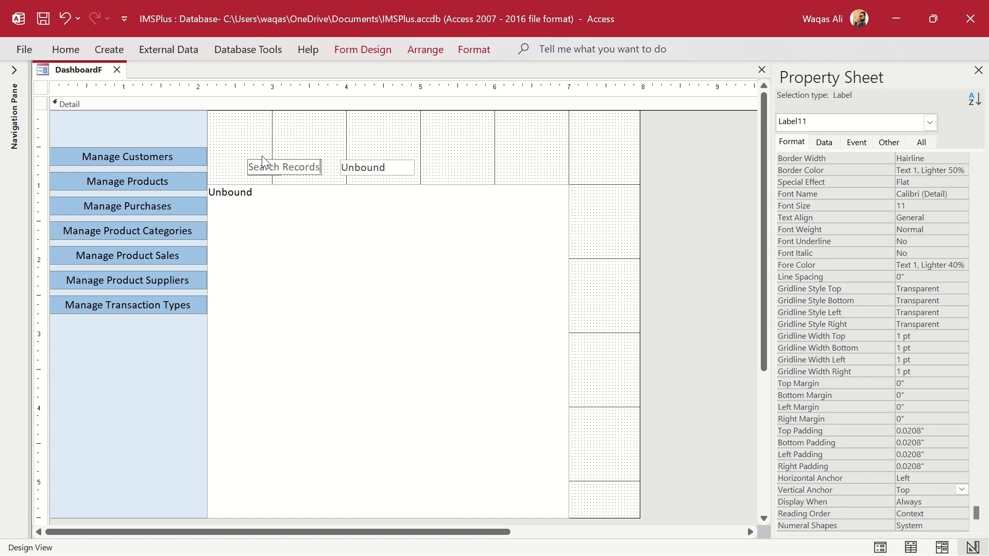
Place the Search Records label directly above its text box and set the label's font size to 8.
{"action": "left_click", "coordinate": [262, 155]}
{"action": "left_click", "coordinate": [250, 163]}
{"action": "left_click_drag", "start_coordinate": [247, 157], "coordinate": [340, 143]}
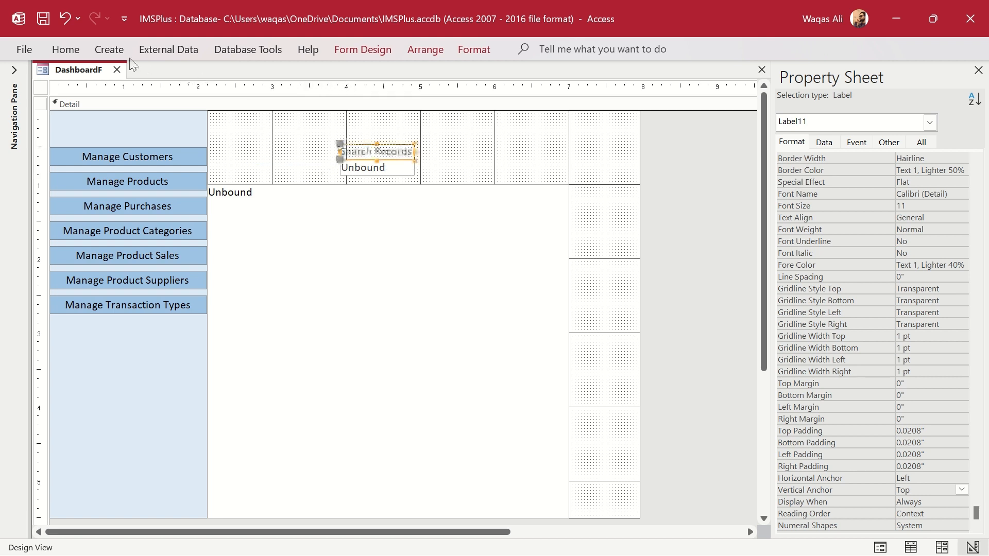
{"action": "left_click", "coordinate": [82, 50]}
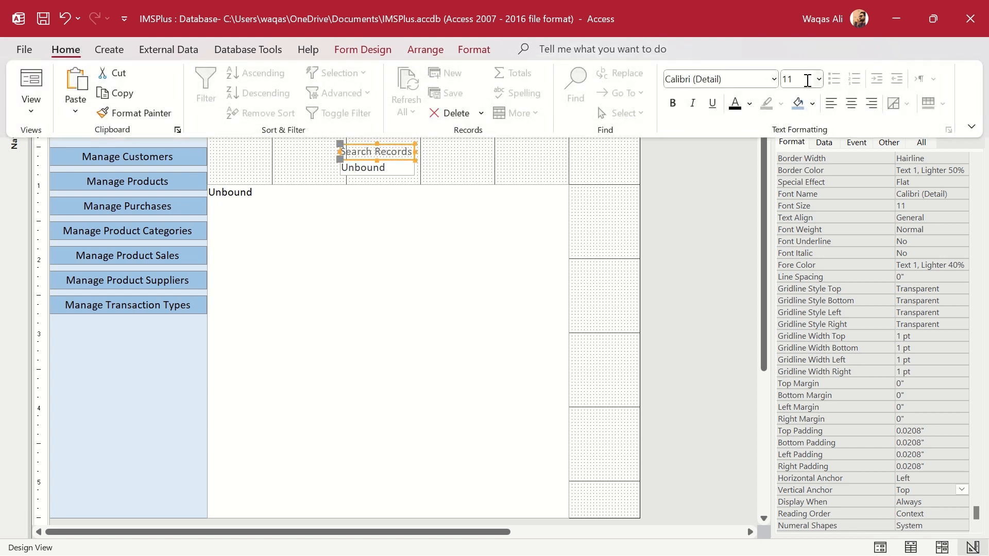
{"action": "left_click", "coordinate": [807, 81]}
{"action": "type", "text": "8"}
{"action": "key", "text": "Return"}
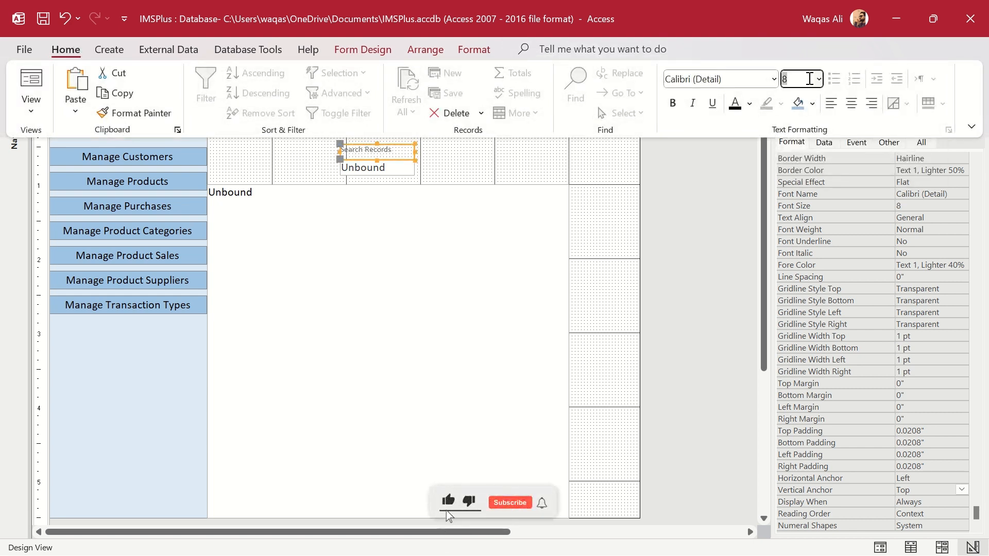
Fit the Search Records label to its text and widen the search text box to about 2.9 inches, repositioning both above the list box.
{"action": "double_click", "coordinate": [415, 159]}
{"action": "left_click_drag", "start_coordinate": [340, 145], "coordinate": [340, 150]}
{"action": "left_click", "coordinate": [413, 168]}
{"action": "left_click_drag", "start_coordinate": [413, 167], "coordinate": [557, 159]}
{"action": "left_click_drag", "start_coordinate": [498, 128], "coordinate": [335, 170]}
Duplicate the Manage Customers button, move the copy toward the search box, and change its caption to Create.
{"action": "left_click", "coordinate": [115, 157]}
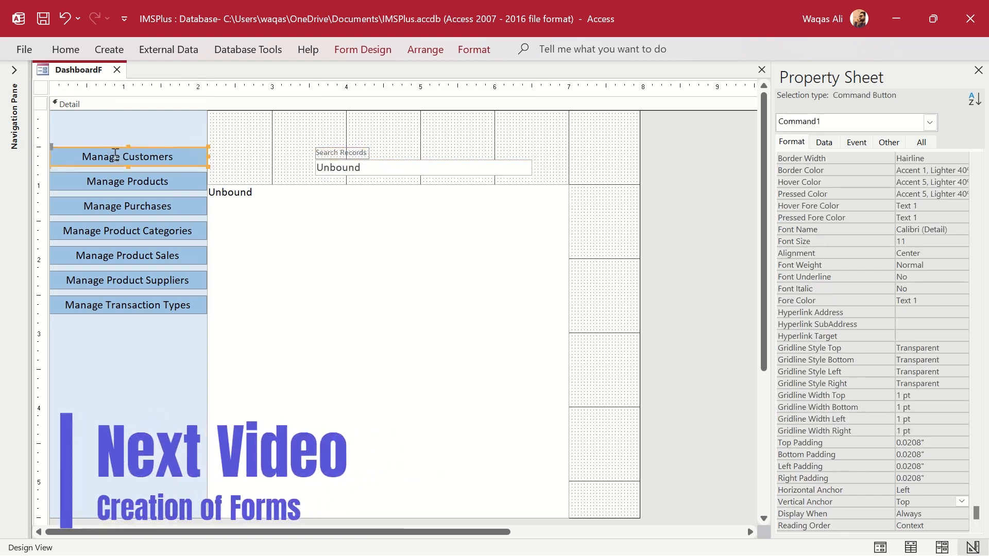
{"action": "key", "text": "ctrl+c"}
{"action": "key", "text": "ctrl+v"}
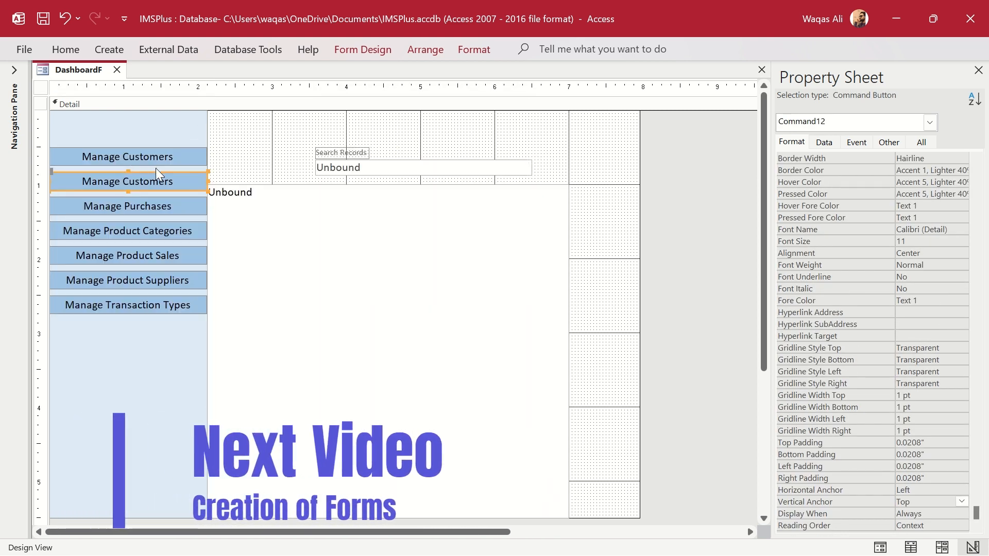
{"action": "left_click_drag", "start_coordinate": [155, 172], "coordinate": [261, 157]}
{"action": "left_click", "coordinate": [258, 166]}
{"action": "mouse_move", "coordinate": [188, 166]}
{"action": "left_mouse_down"}
{"action": "mouse_move", "coordinate": [279, 166]}
{"action": "mouse_move", "coordinate": [172, 171]}
{"action": "left_mouse_up"}
{"action": "left_click", "coordinate": [278, 134]}
{"action": "left_click", "coordinate": [253, 169]}
{"action": "double_click", "coordinate": [252, 169]}
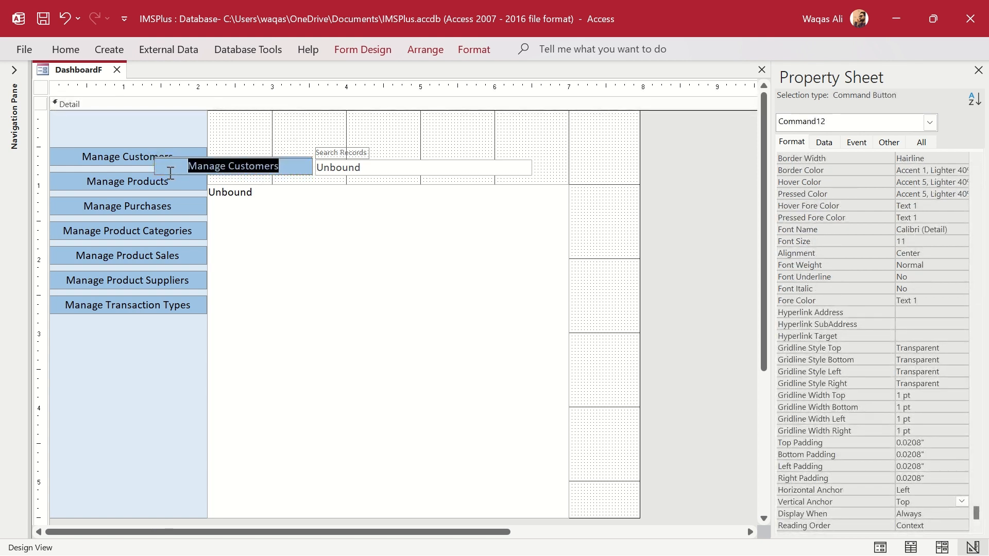
{"action": "type", "text": "Create"}
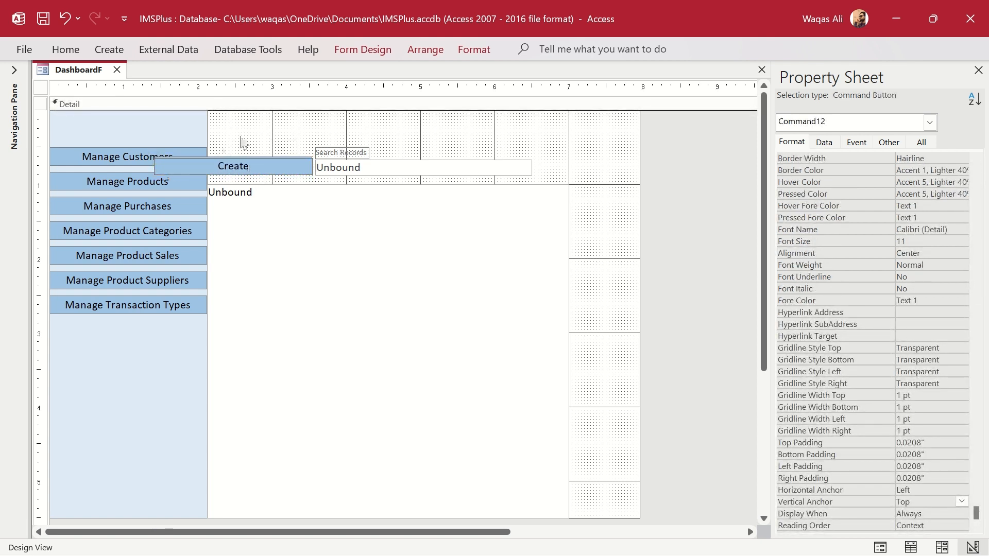
Narrow the Create button to about 1.2 inches between the sidebar and the search box, and shift the search box and label closer to it.
{"action": "left_click", "coordinate": [174, 166]}
{"action": "left_click_drag", "start_coordinate": [156, 166], "coordinate": [258, 157]}
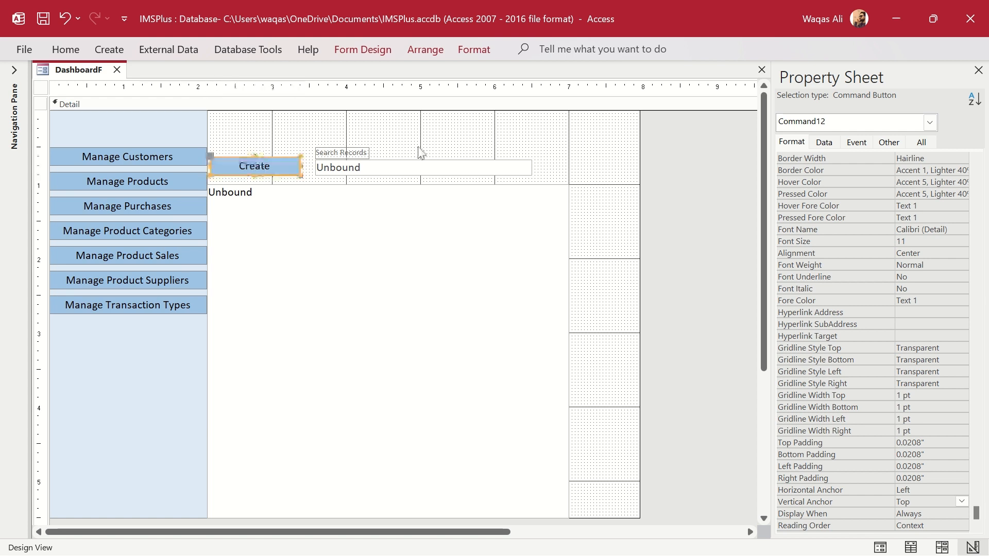
{"action": "left_click_drag", "start_coordinate": [419, 147], "coordinate": [310, 168]}
{"action": "left_click", "coordinate": [544, 172]}
Show the dashboard in Form View to check the finished layout.
{"action": "right_click", "coordinate": [85, 77]}
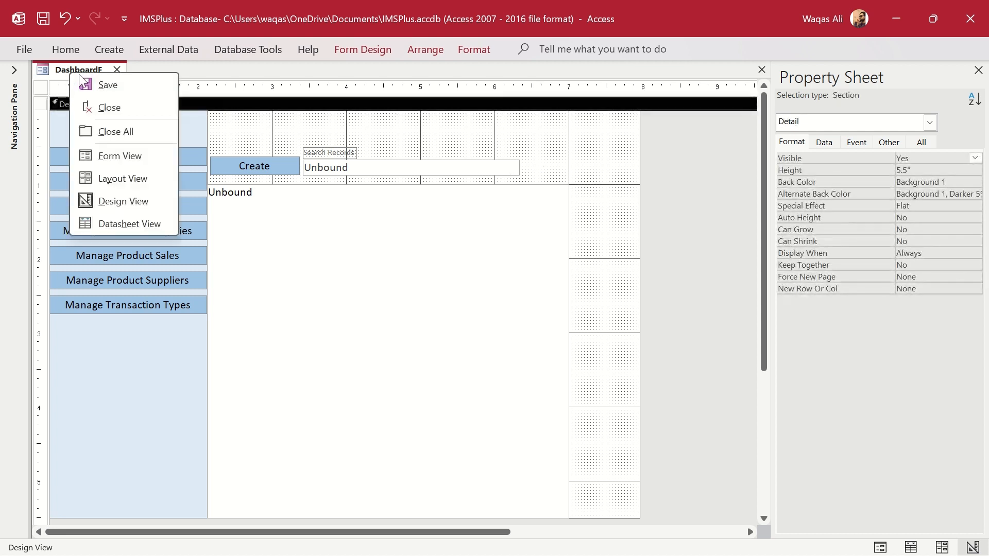
{"action": "left_click", "coordinate": [120, 162]}
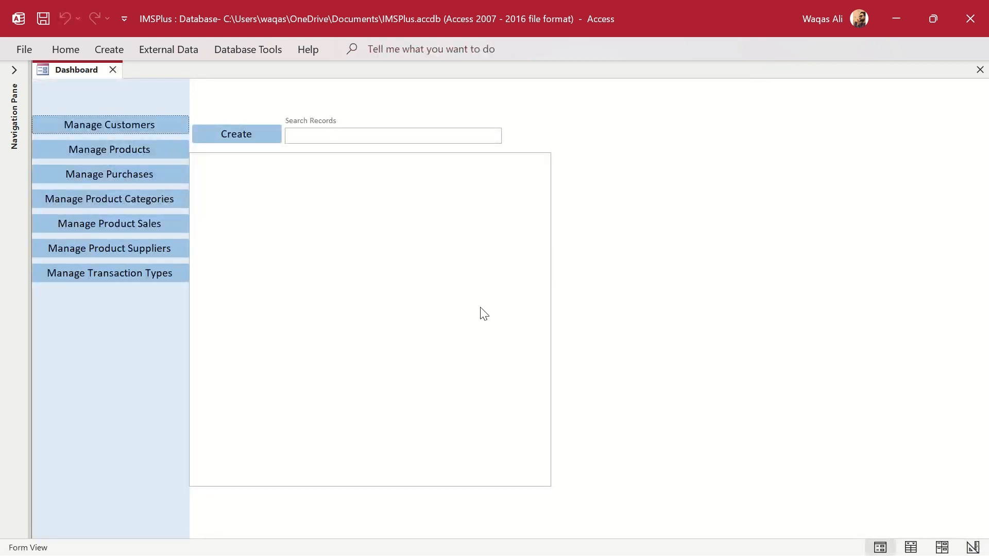
Try out the Manage Product Suppliers button, the Create button and the search box in Form View.
{"action": "left_click", "coordinate": [119, 248]}
{"action": "left_click", "coordinate": [261, 132]}
{"action": "left_click", "coordinate": [345, 133]}
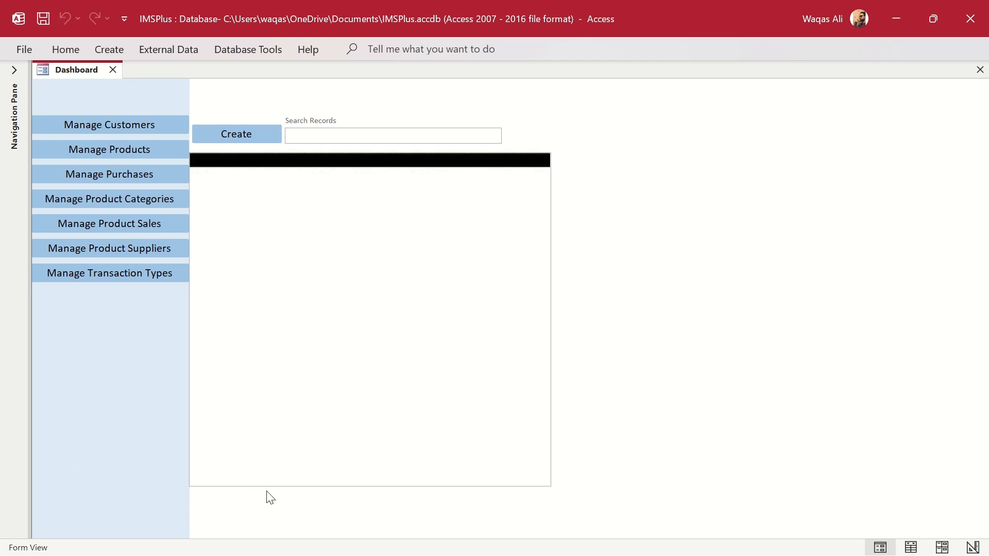
Return the dashboard to Design View and set the records list box's vertical anchor to Both.
{"action": "right_click", "coordinate": [719, 324]}
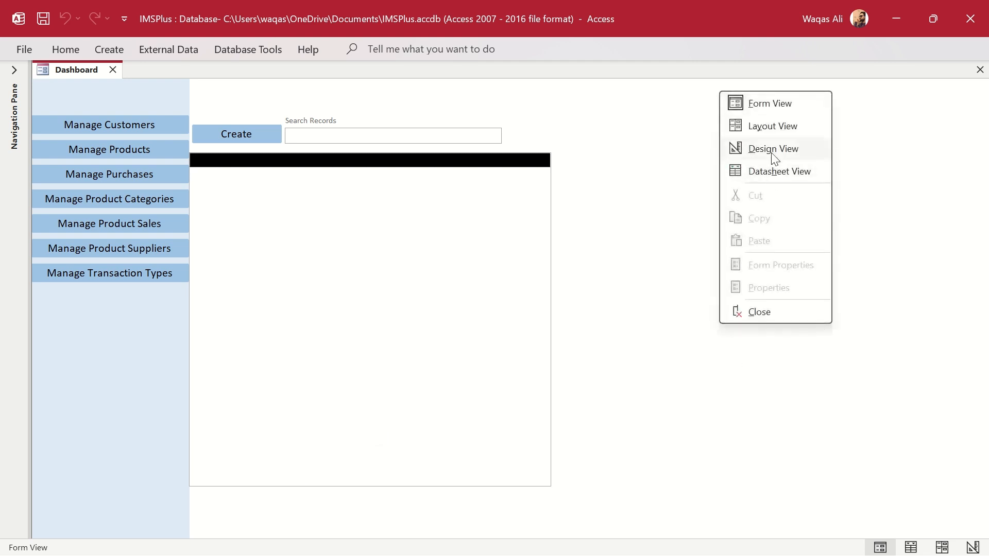
{"action": "left_click", "coordinate": [773, 153]}
{"action": "left_click", "coordinate": [492, 343]}
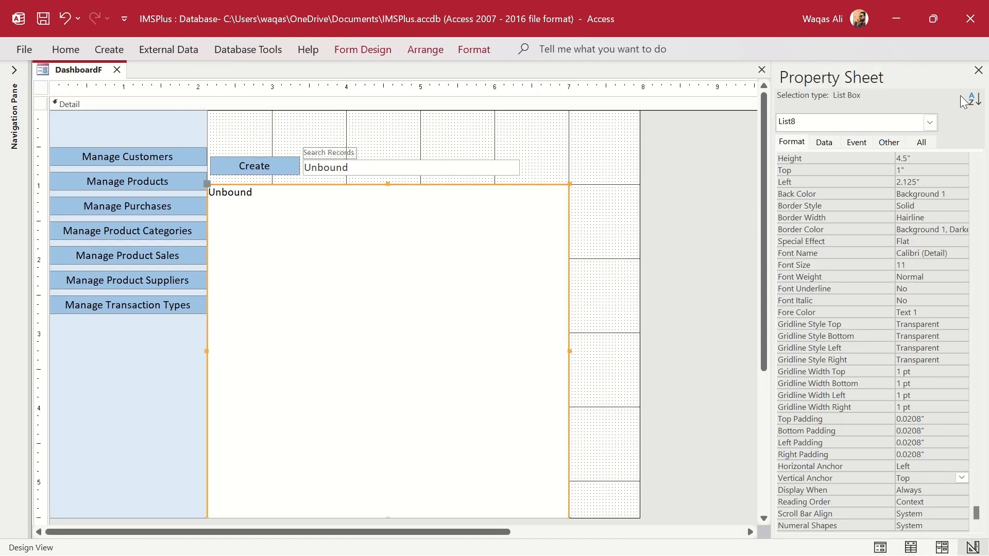
{"action": "left_click", "coordinate": [961, 478]}
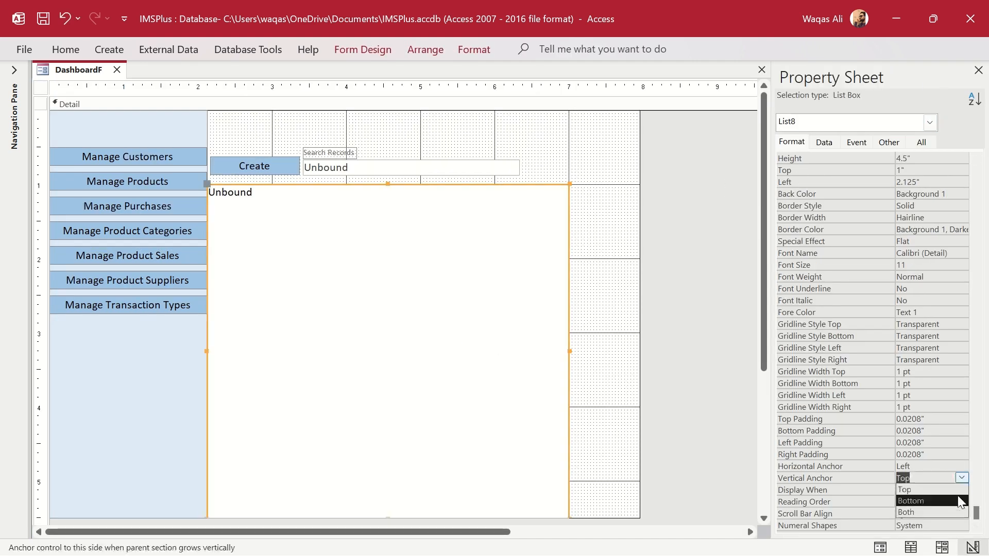
{"action": "left_click", "coordinate": [960, 503]}
{"action": "left_click", "coordinate": [713, 253]}
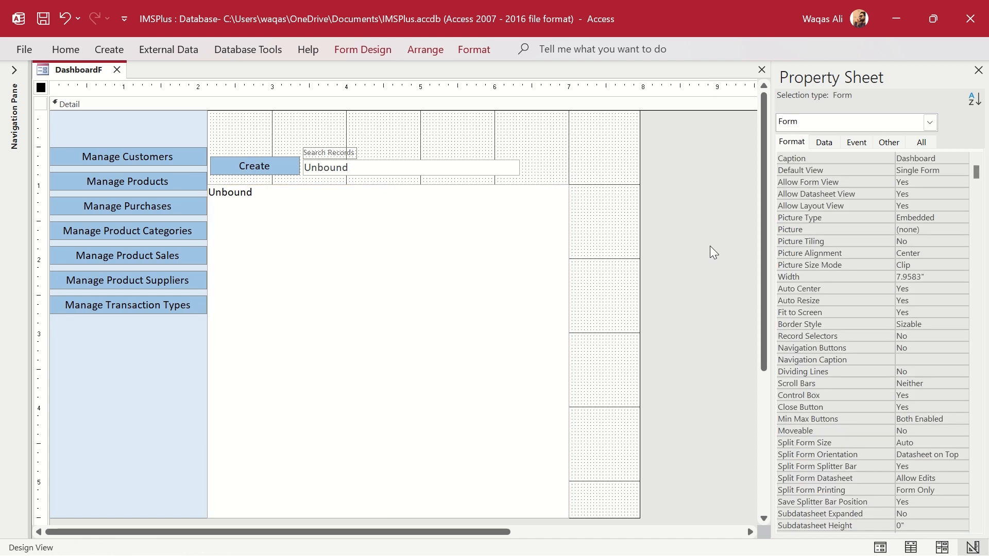
Set the Manage Customers button's control name to btnCustomrs.
{"action": "left_click", "coordinate": [186, 157]}
{"action": "left_click", "coordinate": [889, 142]}
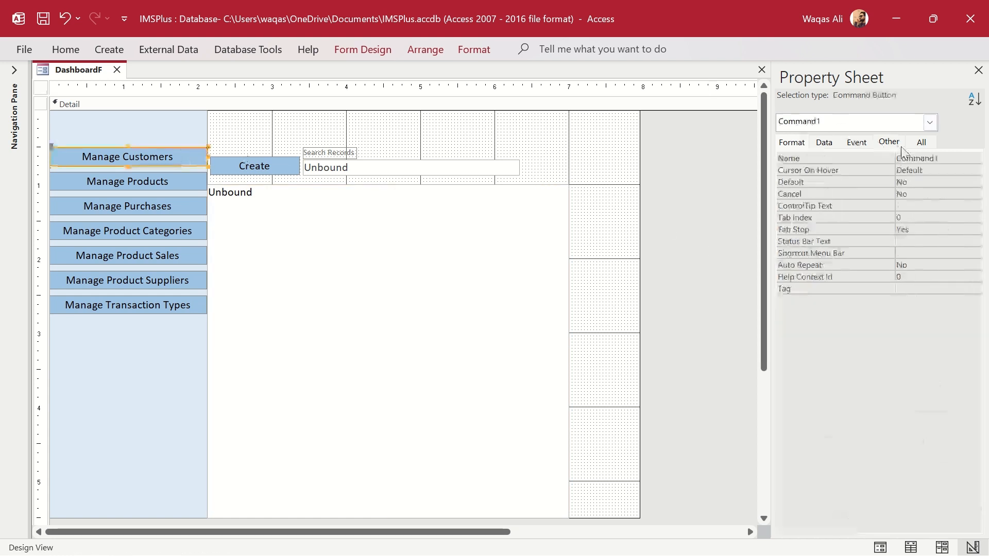
{"action": "left_click", "coordinate": [868, 154]}
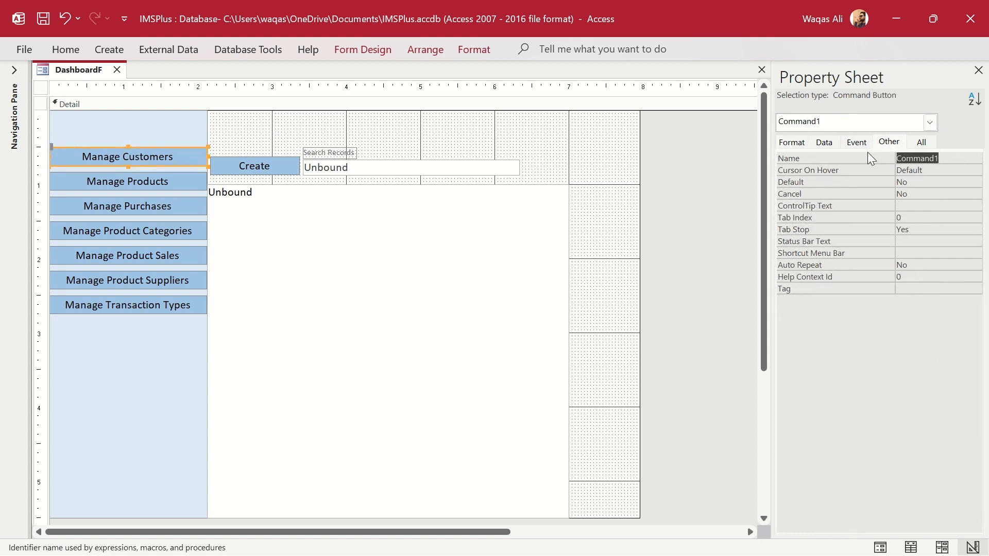
{"action": "type", "text": "btnCustomer"}
{"action": "key", "text": "BackSpace"}
{"action": "key", "text": "BackSpace"}
{"action": "key", "text": "BackSpace"}
{"action": "key", "text": "BackSpace"}
{"action": "key", "text": "BackSpace"}
{"action": "type", "text": "tomrs"}
{"action": "key", "text": "Return"}
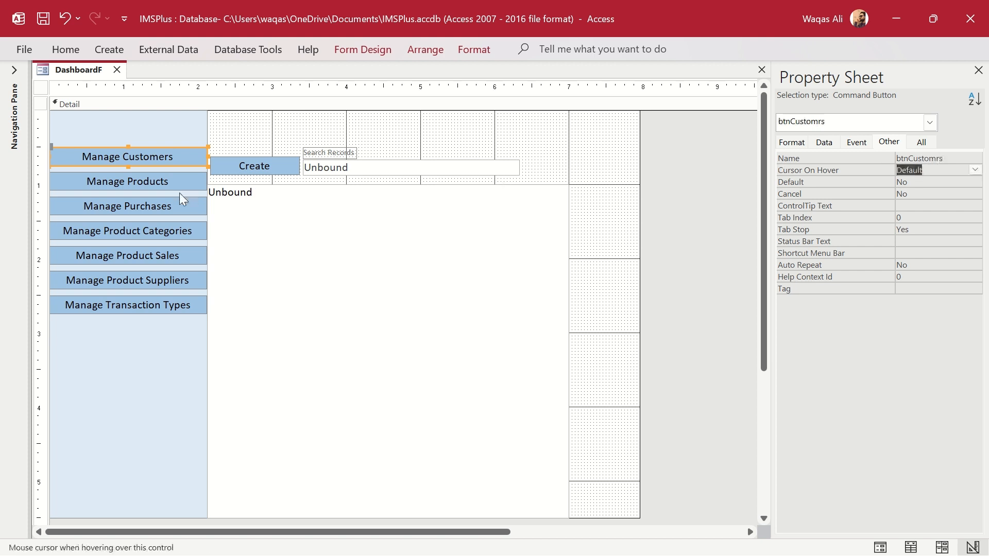
Name the Manage Products button btnProducts and the Manage Purchases button btnPurchases.
{"action": "left_click", "coordinate": [179, 184]}
{"action": "double_click", "coordinate": [926, 157]}
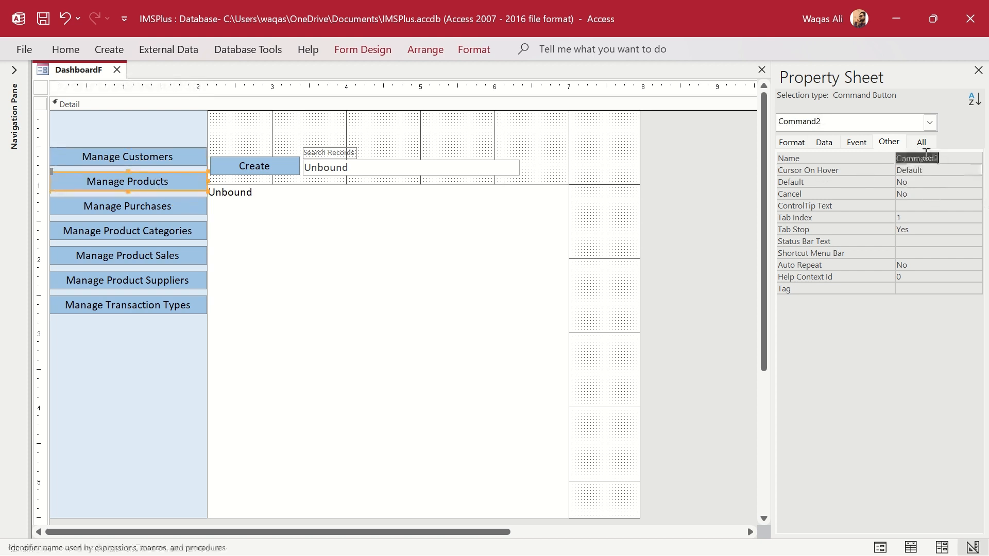
{"action": "type", "text": "btnProducts"}
{"action": "key", "text": "Return"}
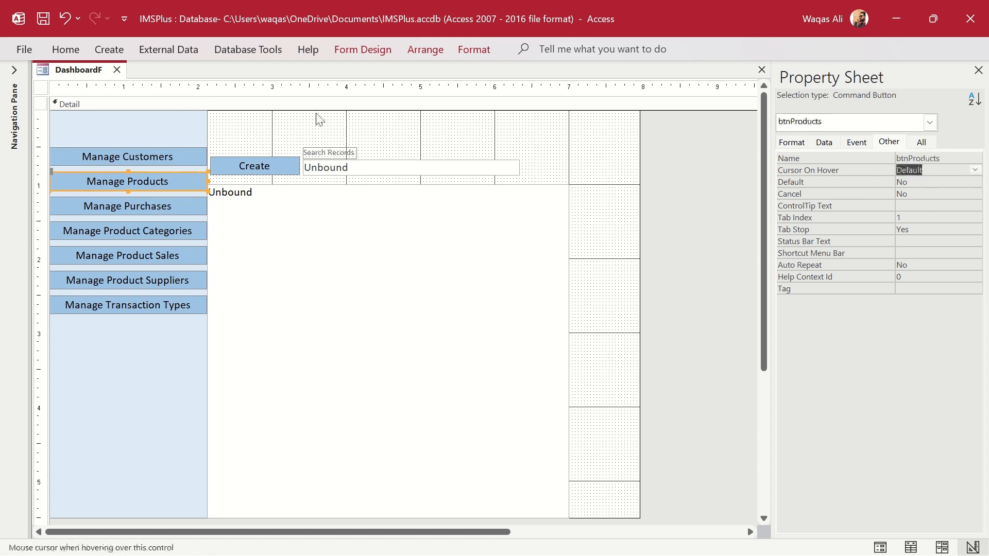
{"action": "left_click", "coordinate": [185, 212]}
{"action": "double_click", "coordinate": [928, 160]}
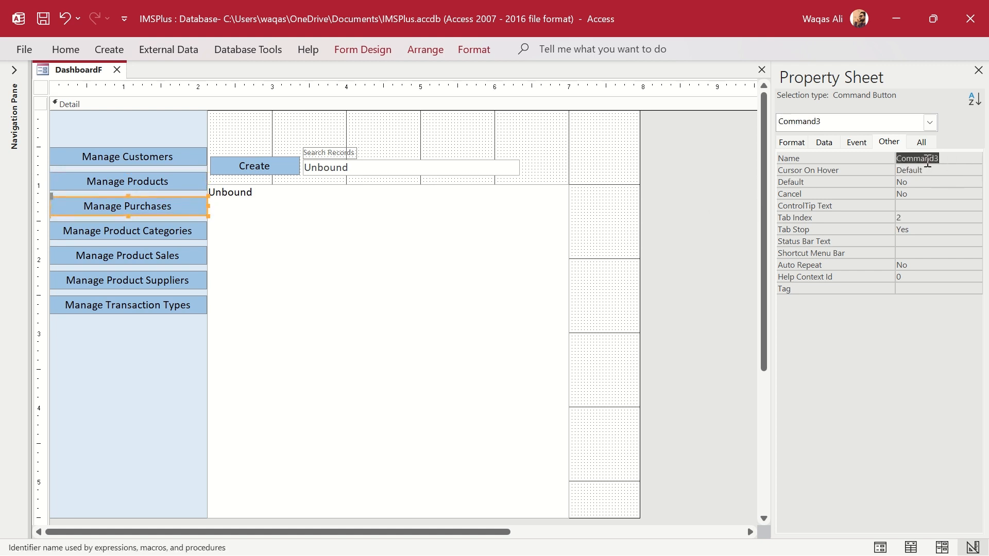
{"action": "type", "text": "btnPurchases"}
{"action": "key", "text": "Return"}
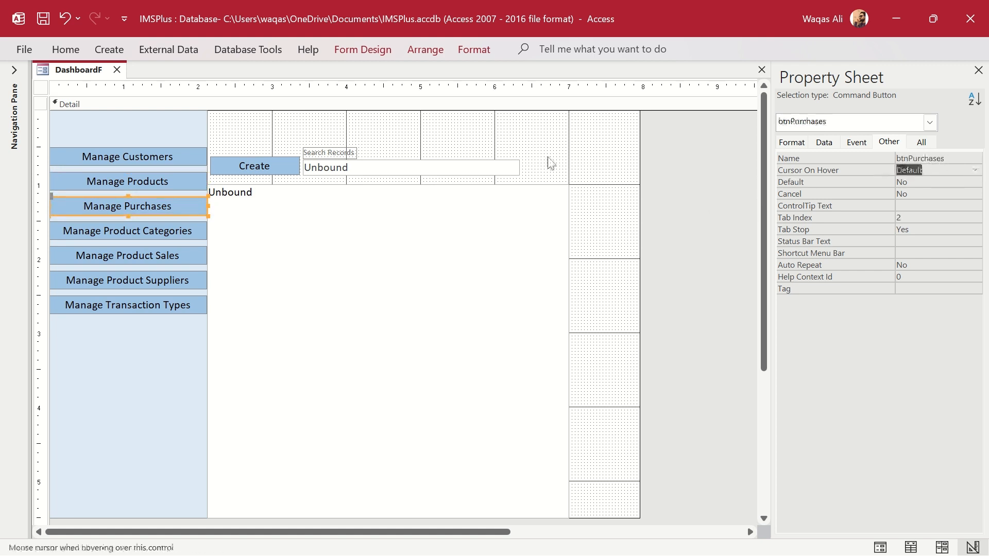
Set the Manage Product Categories button's control name to btnProductCategory.
{"action": "left_click", "coordinate": [130, 236]}
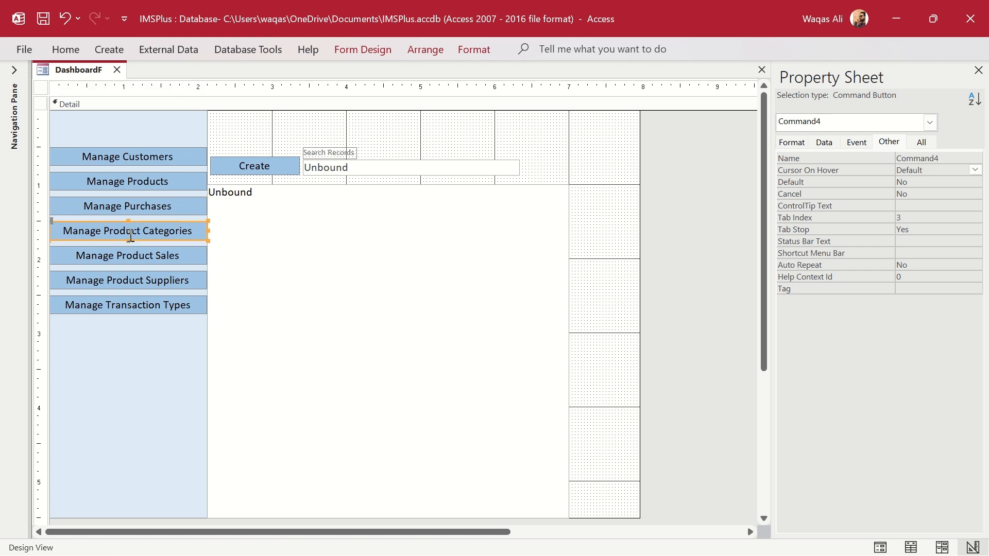
{"action": "double_click", "coordinate": [917, 159]}
{"action": "type", "text": "btn"}
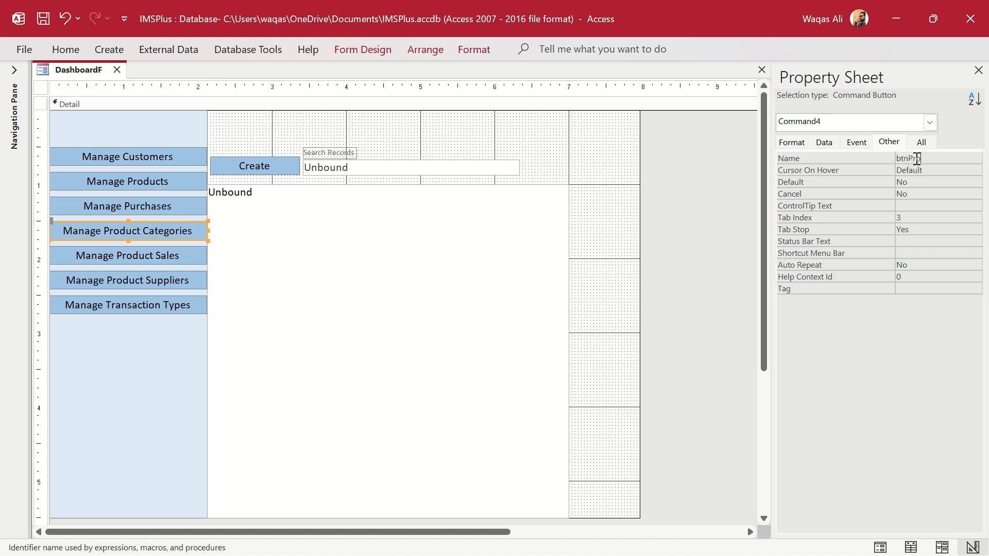
{"action": "type", "text": "ProductCategory"}
{"action": "left_click_drag", "start_coordinate": [938, 159], "coordinate": [944, 164]}
{"action": "type", "text": "Category"}
{"action": "key", "text": "Return"}
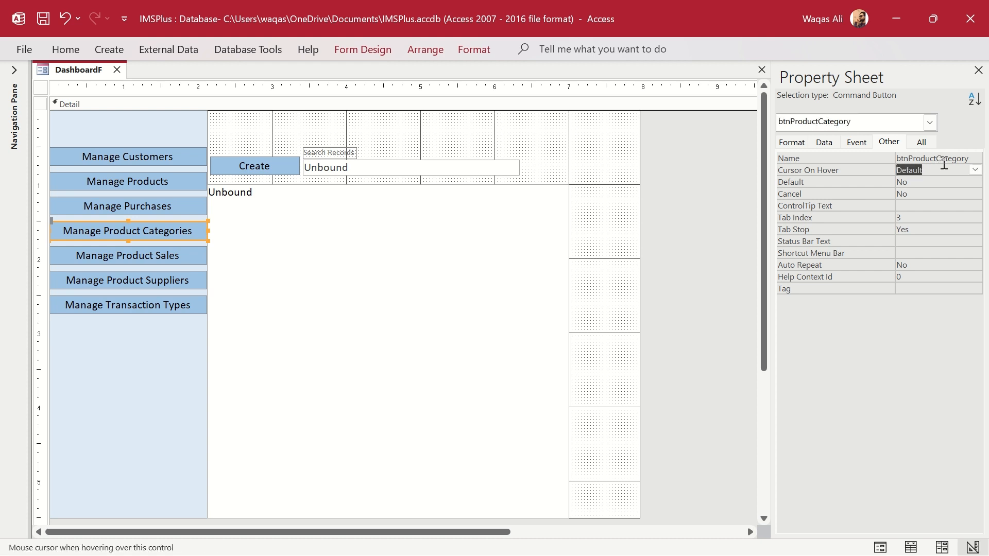
Name the Manage Product Sales button btnSale and the Manage Product Suppliers button btnSuppliers.
{"action": "left_click", "coordinate": [174, 256]}
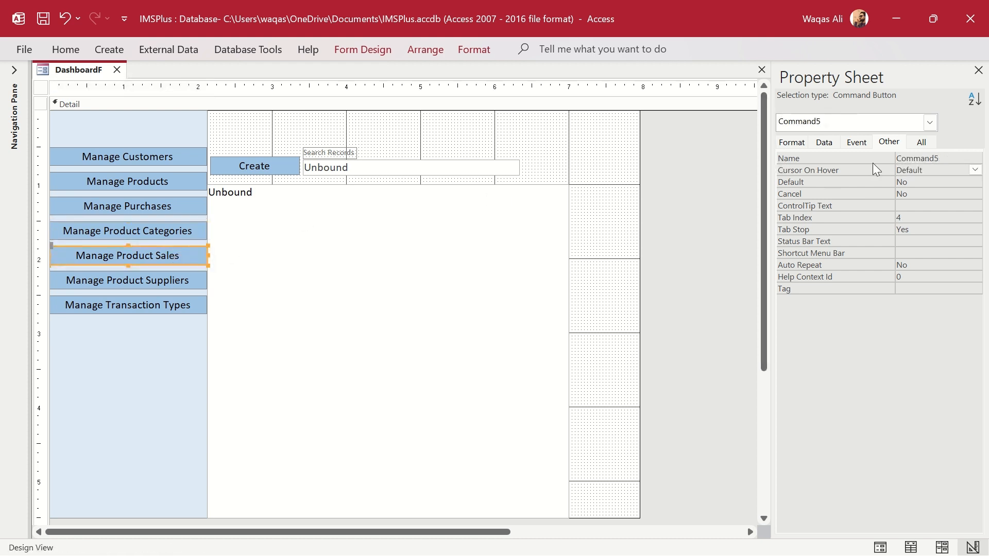
{"action": "double_click", "coordinate": [914, 158]}
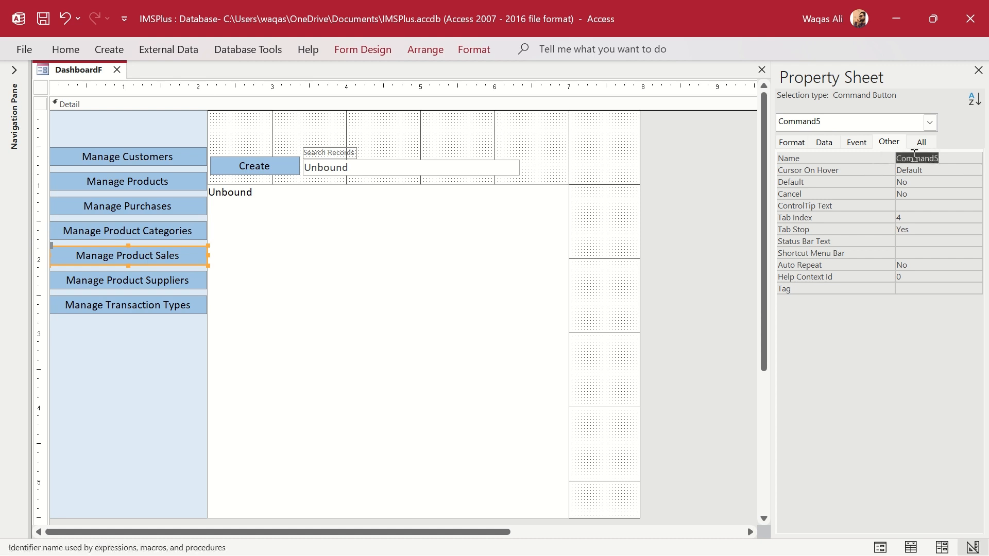
{"action": "type", "text": "btnSale"}
{"action": "key", "text": "Return"}
{"action": "left_click", "coordinate": [175, 283]}
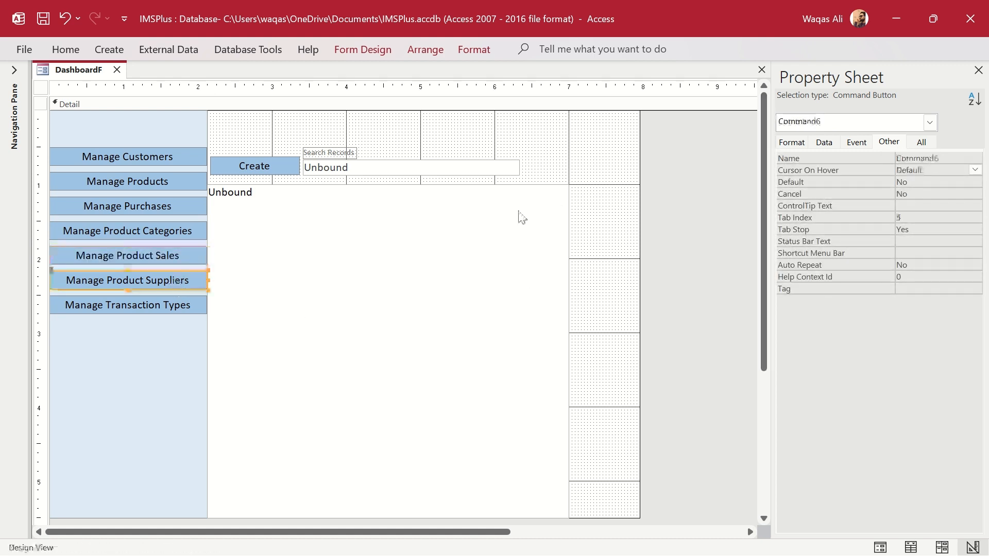
{"action": "double_click", "coordinate": [926, 159]}
{"action": "type", "text": "b"}
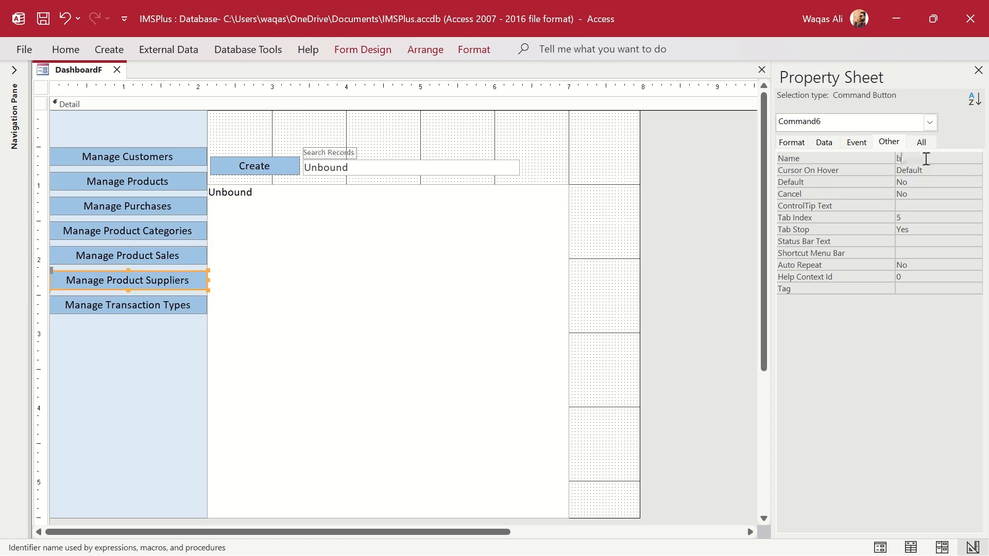
{"action": "type", "text": "tnSuppliers"}
{"action": "key", "text": "Return"}
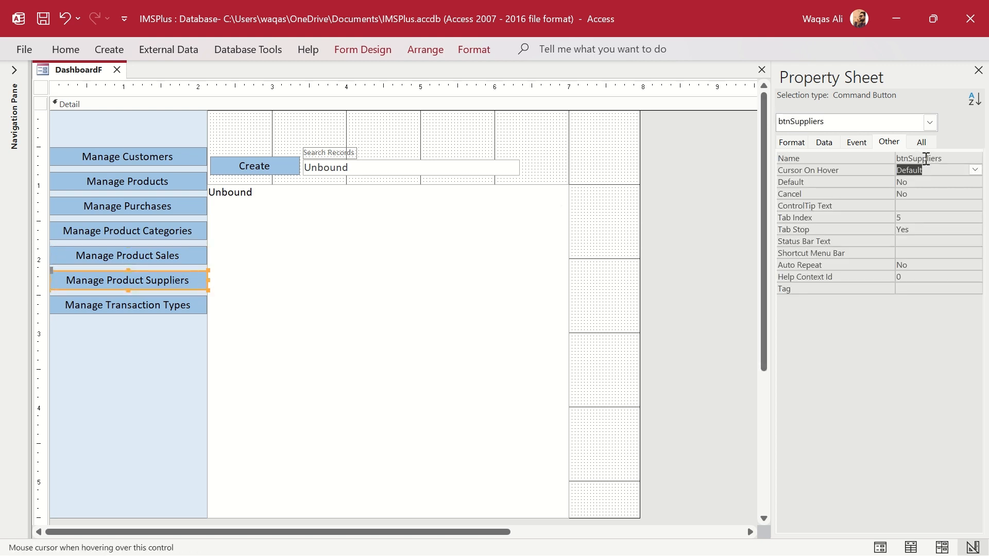
Set the Manage Transaction Types button's control name to btnManageTransactions.
{"action": "left_click", "coordinate": [153, 309]}
{"action": "double_click", "coordinate": [941, 159]}
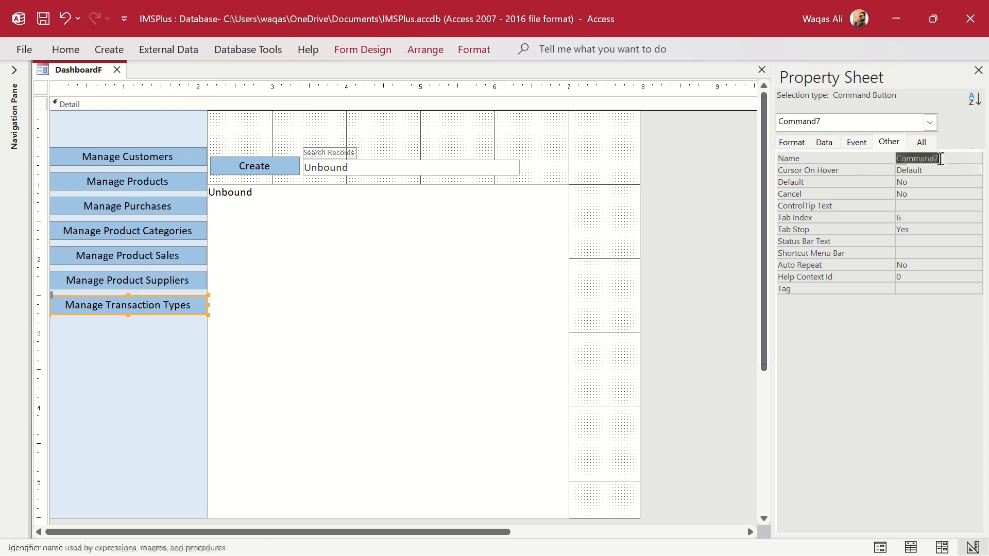
{"action": "type", "text": "btnManageTra"}
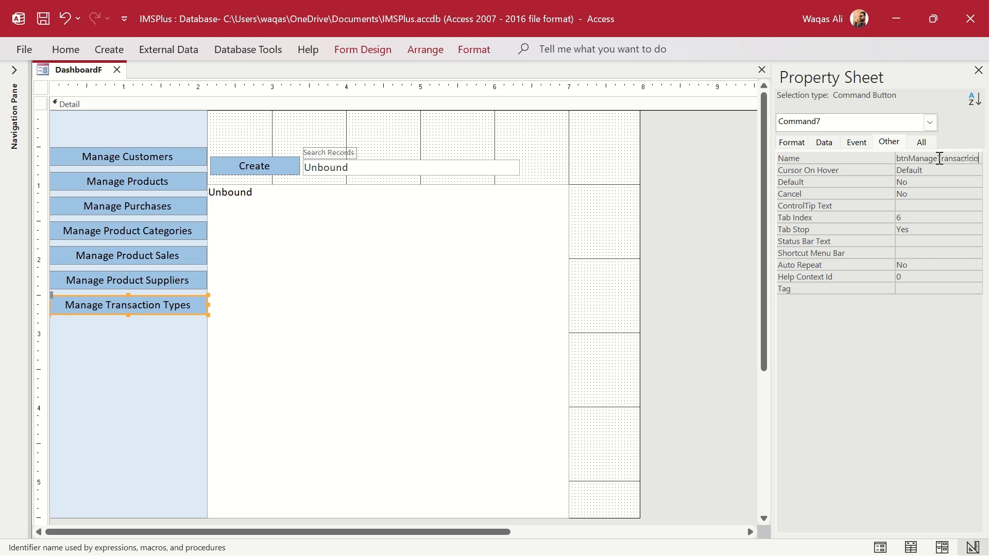
{"action": "type", "text": "ns"}
Set the Create button's control name to btnCreate.
{"action": "left_click", "coordinate": [297, 173]}
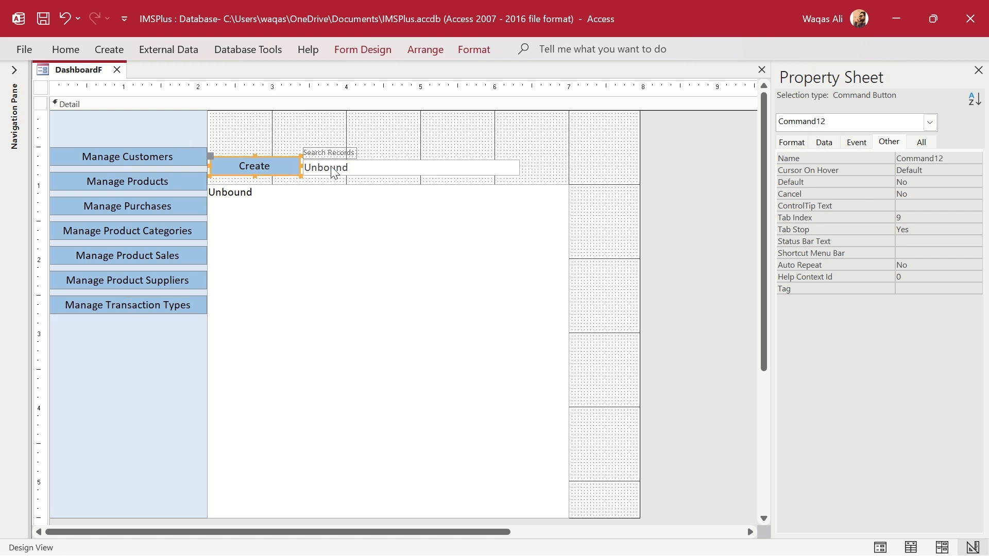
{"action": "left_click", "coordinate": [933, 158]}
{"action": "double_click", "coordinate": [932, 158]}
{"action": "type", "text": "v"}
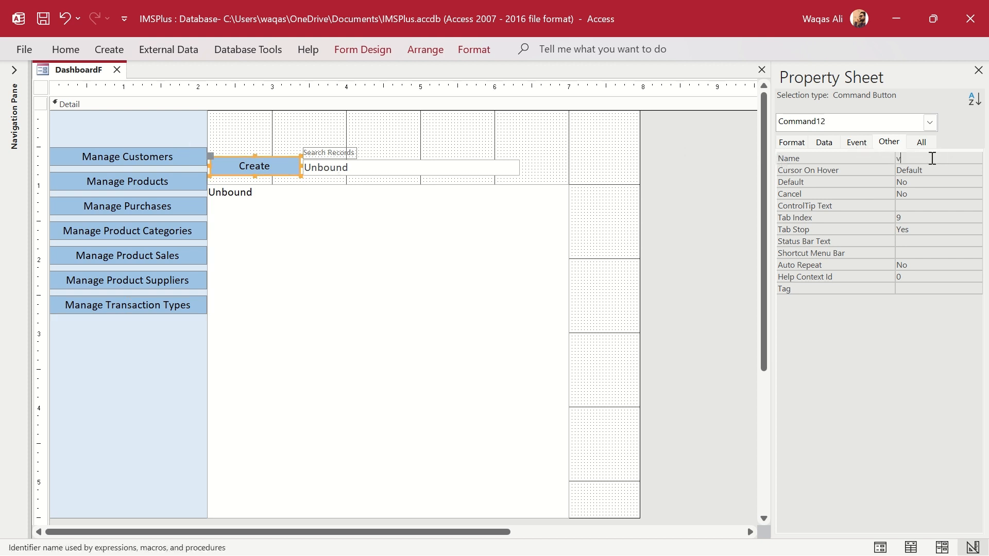
{"action": "type", "text": "tnCreate"}
{"action": "key", "text": "Return"}
Name the search text box txtSearch and the records list box List.
{"action": "left_click", "coordinate": [420, 166]}
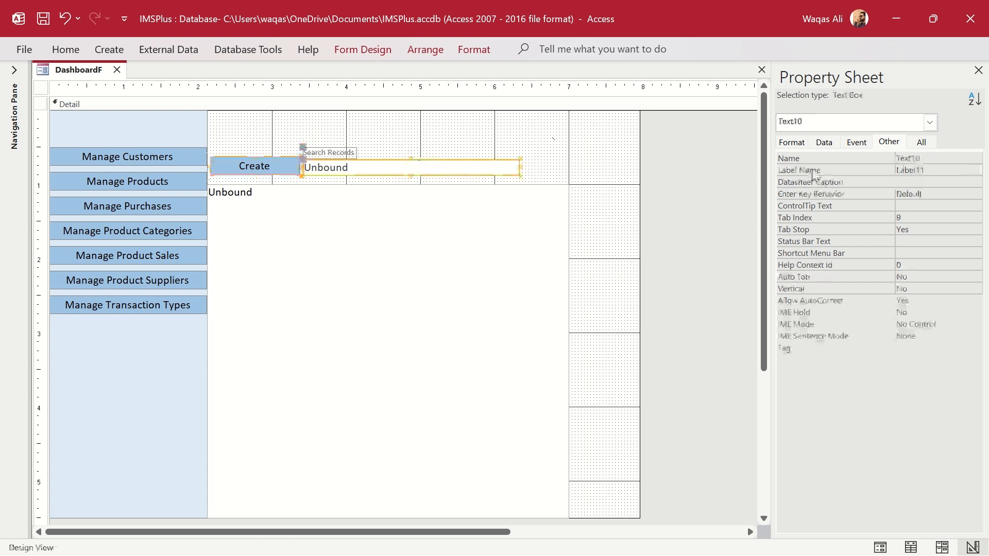
{"action": "double_click", "coordinate": [915, 159]}
{"action": "type", "text": "txtSearch"}
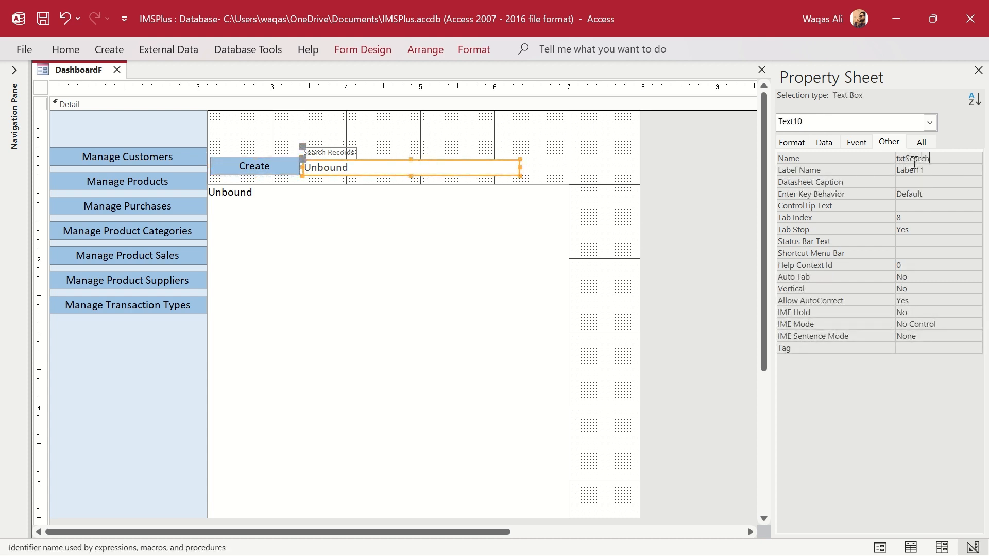
{"action": "key", "text": "Return"}
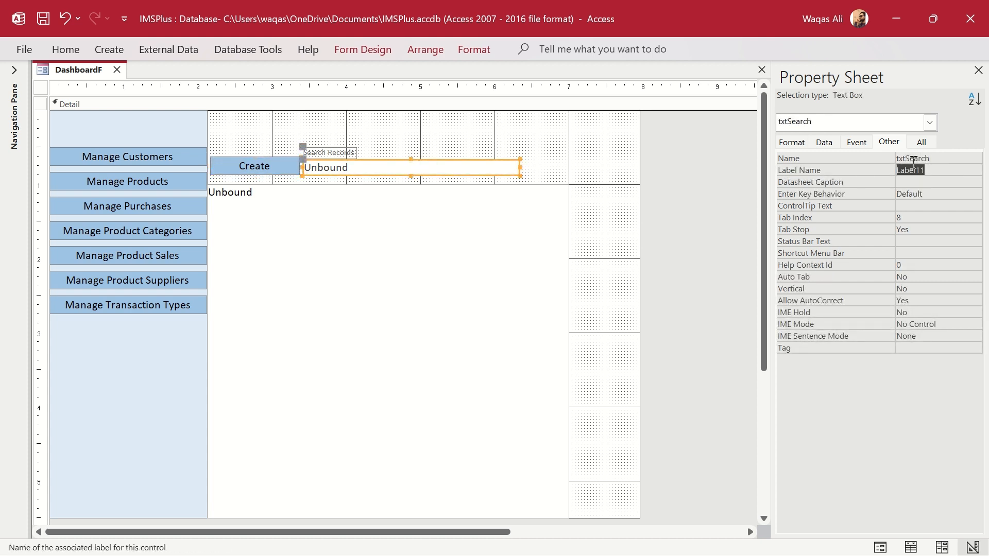
{"action": "left_click", "coordinate": [547, 342]}
{"action": "left_click_drag", "start_coordinate": [909, 158], "coordinate": [959, 159]}
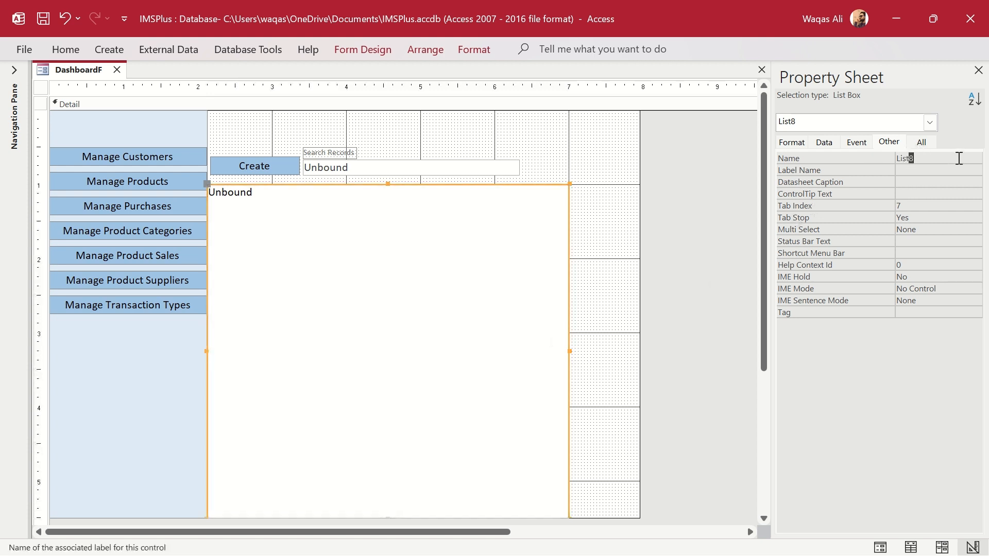
{"action": "key", "text": "BackSpace"}
{"action": "key", "text": "Return"}
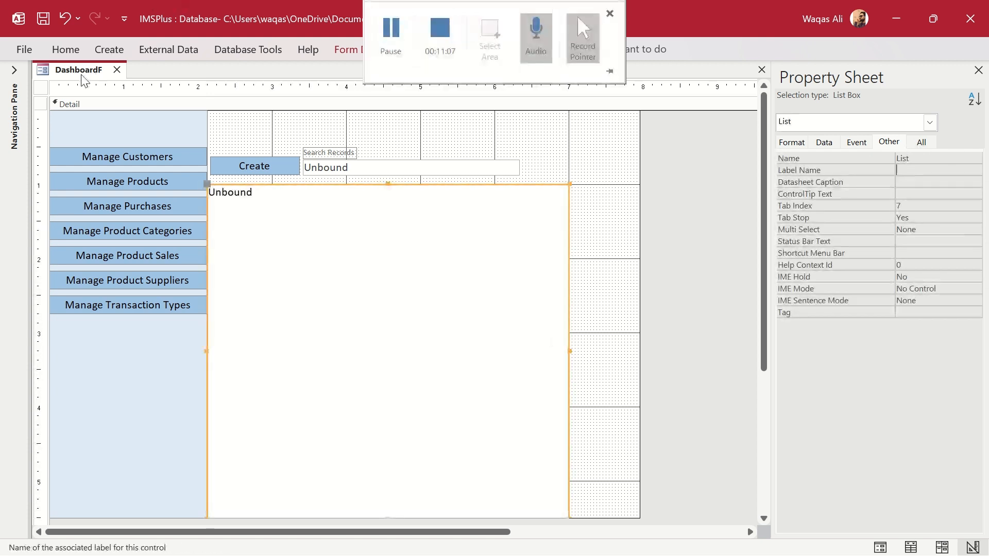
Show the dashboard in Form View and try out the list box, the Create button and the sidebar buttons.
{"action": "right_click", "coordinate": [84, 80]}
{"action": "left_click", "coordinate": [91, 77]}
{"action": "right_click", "coordinate": [93, 77]}
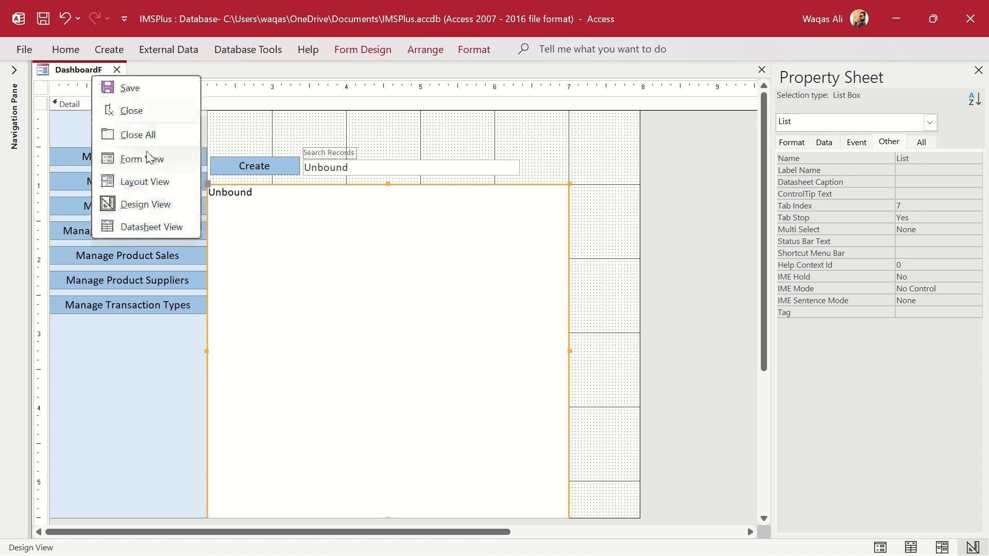
{"action": "left_click", "coordinate": [149, 158]}
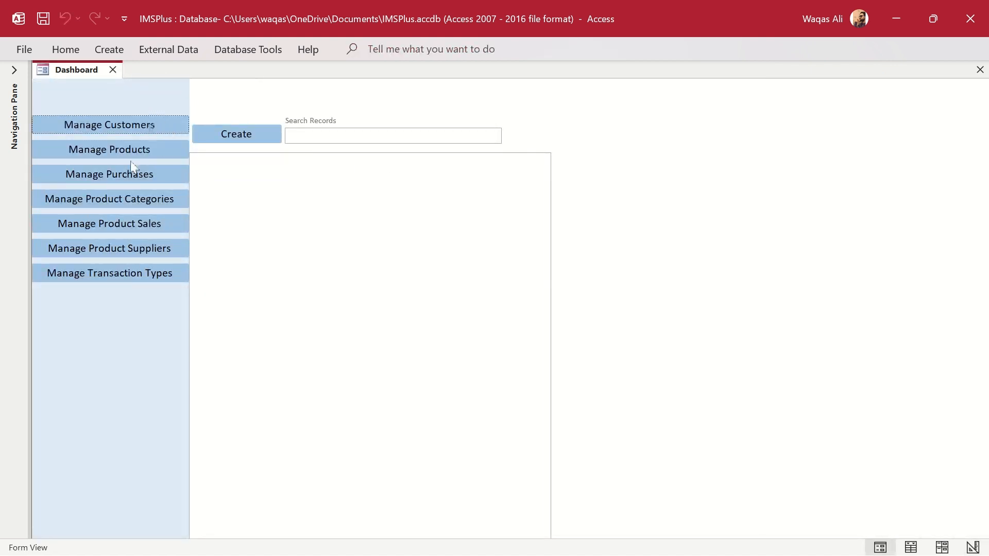
{"action": "left_click", "coordinate": [342, 159]}
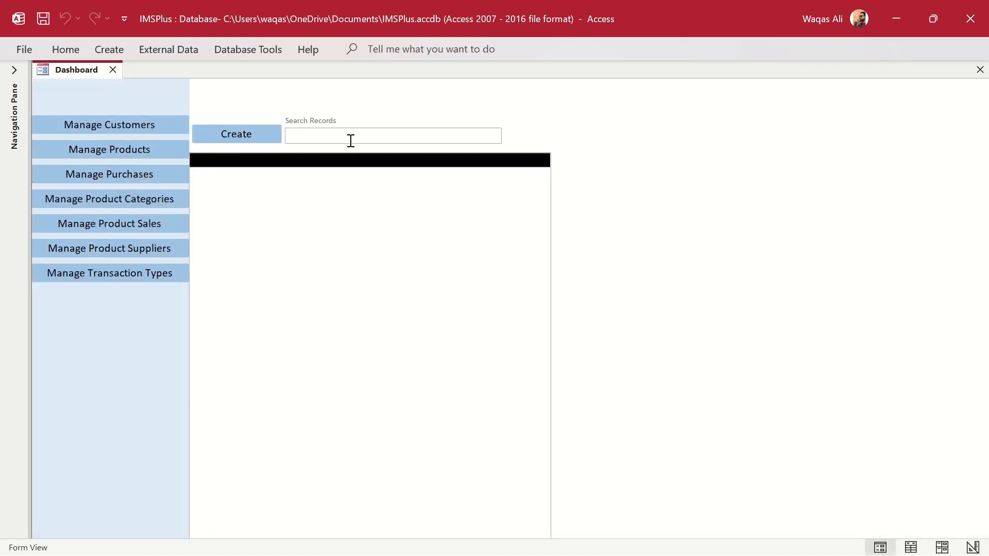
{"action": "left_click", "coordinate": [243, 132]}
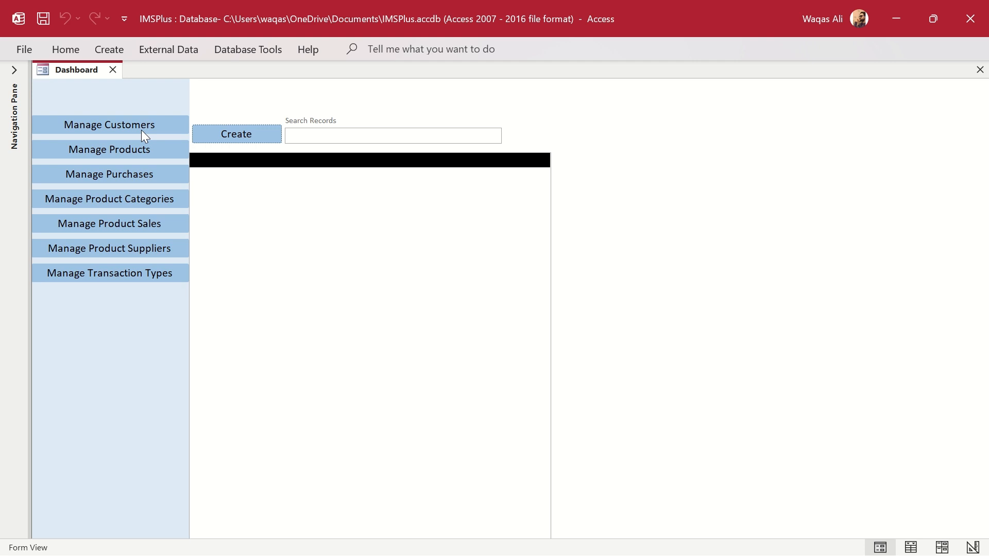
{"action": "left_click", "coordinate": [96, 125]}
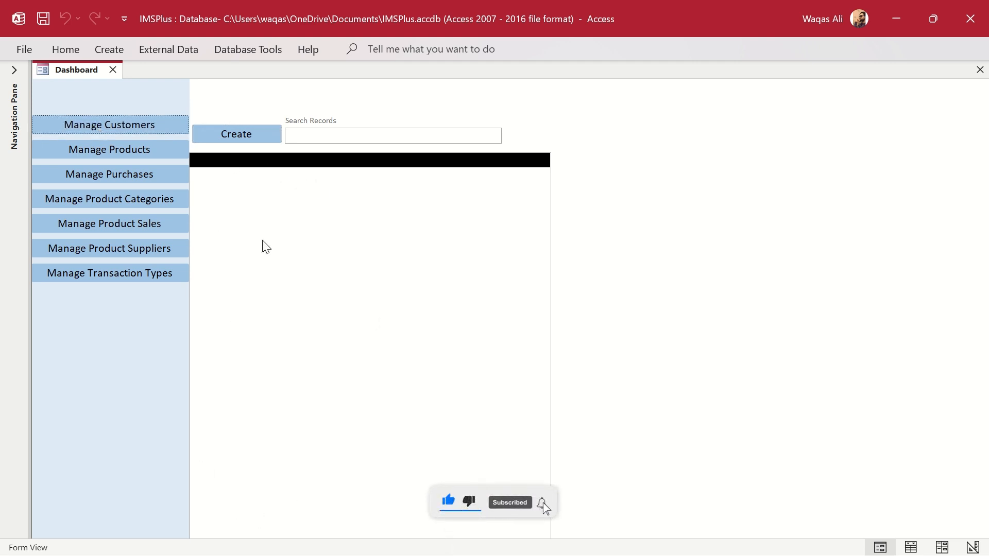
{"action": "left_click", "coordinate": [311, 248]}
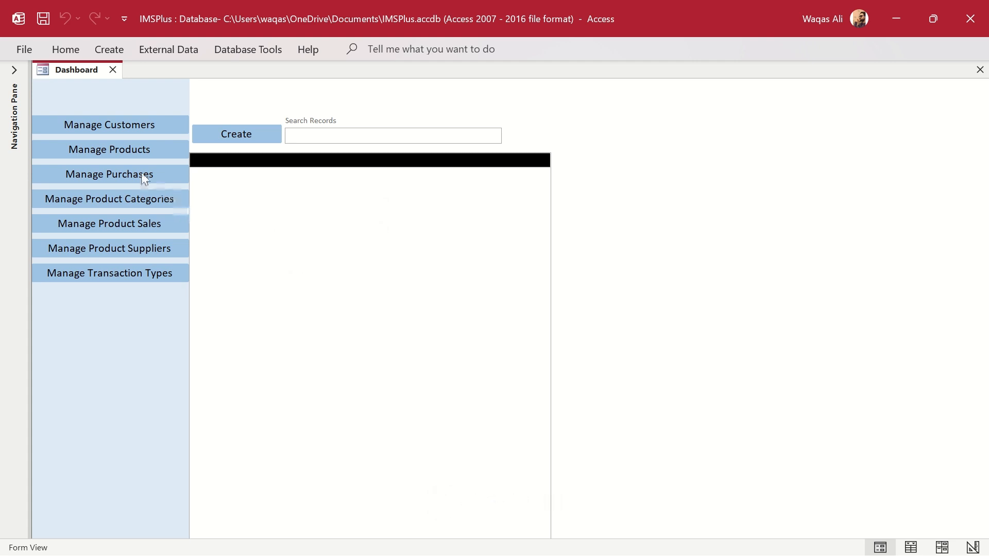
{"action": "left_click", "coordinate": [129, 248]}
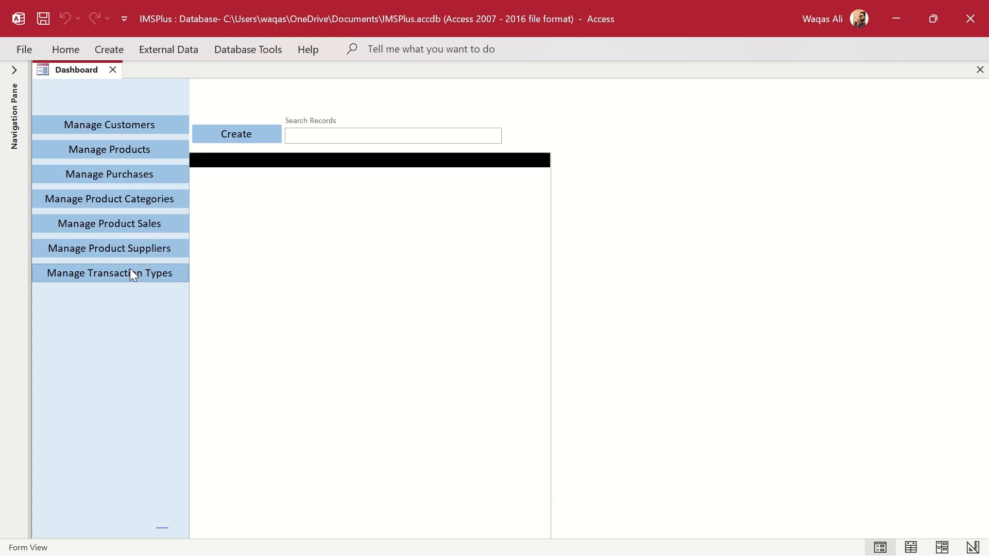